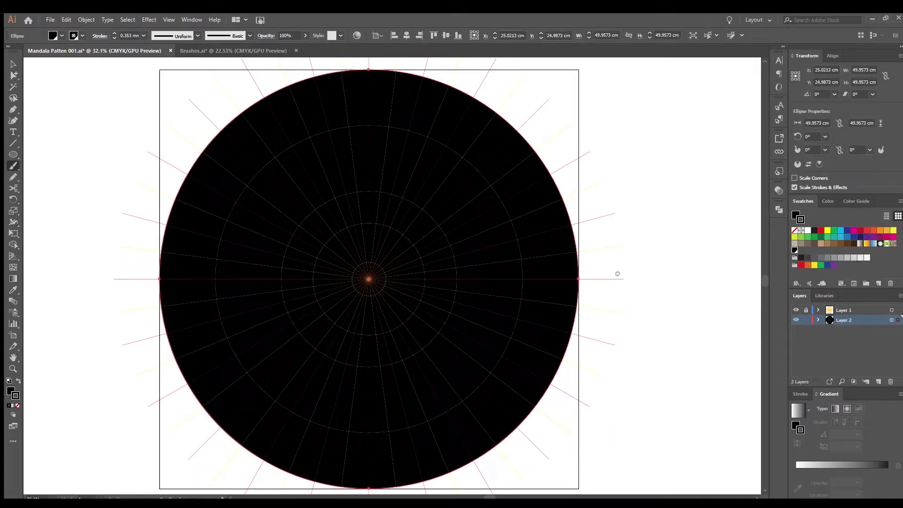
# - Draw a larger circle around the centre rings and make it a white outline
pyautogui.press('l')
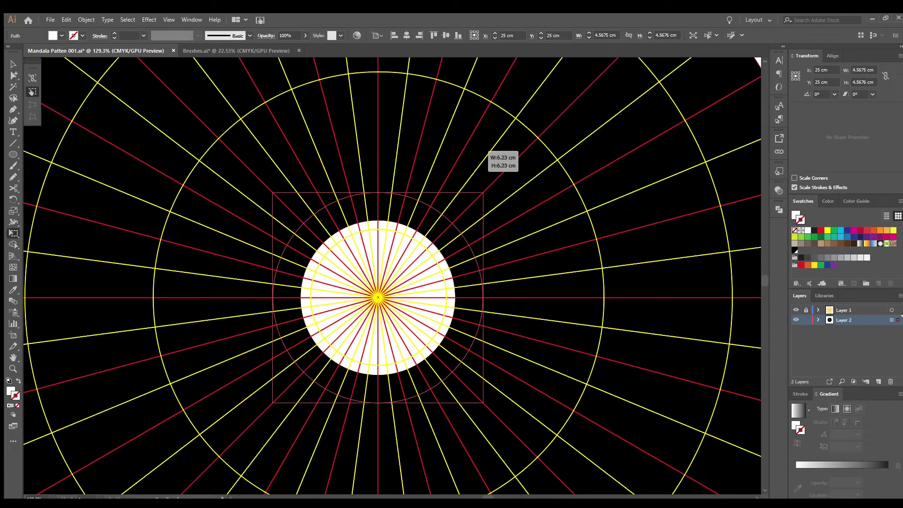
pyautogui.moveTo(485, 150); pyautogui.dragTo(485, 149)
pyautogui.hotkey('shift', 'x')
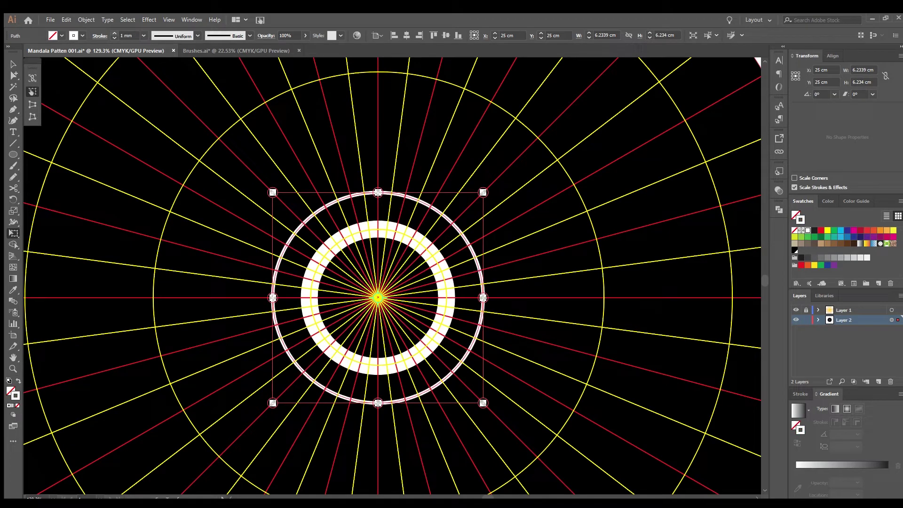
pyautogui.press('a')
pyautogui.scroll(3, 377, 297)
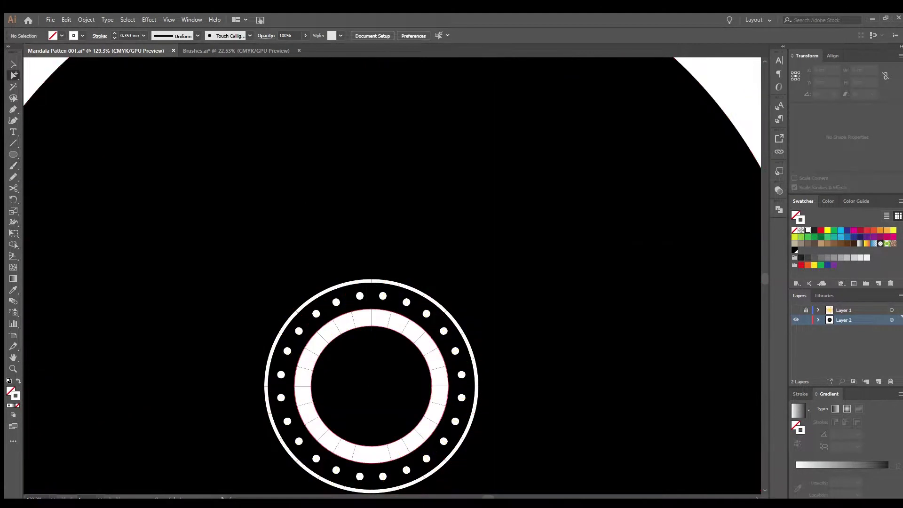
# - Select all the central ring shapes for Free Transform and fit the artboard in view
pyautogui.press('e')
pyautogui.hotkey('ctrl', 'a')
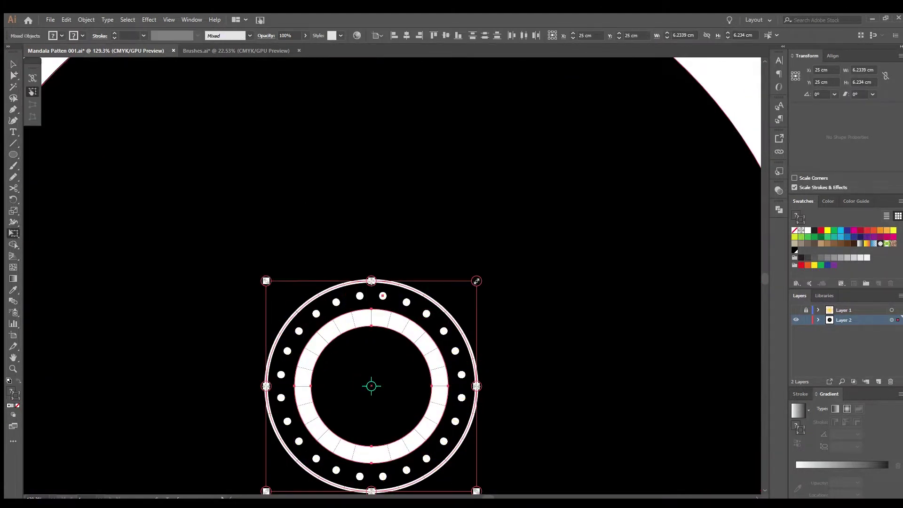
pyautogui.hotkey('ctrl', '0')
pyautogui.scroll(3, 515, 387)
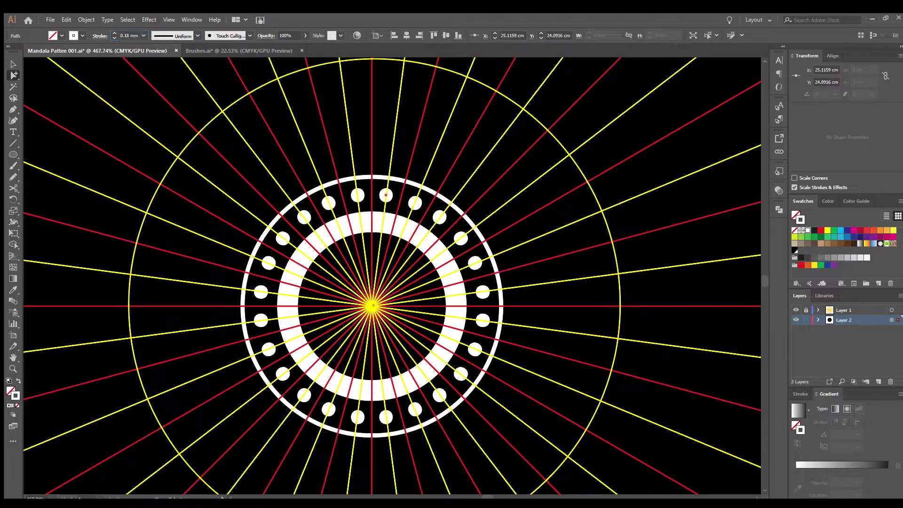
# - Radially repeat a solid white circle around the ring, resized into overlapping scallops
pyautogui.moveTo(377, 154); pyautogui.dragTo(404, 179)
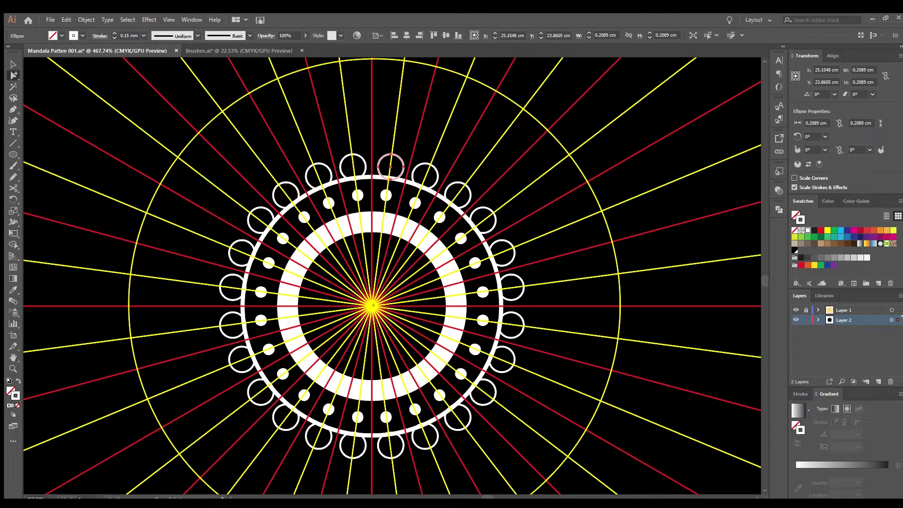
pyautogui.hotkey('shift', 'x')
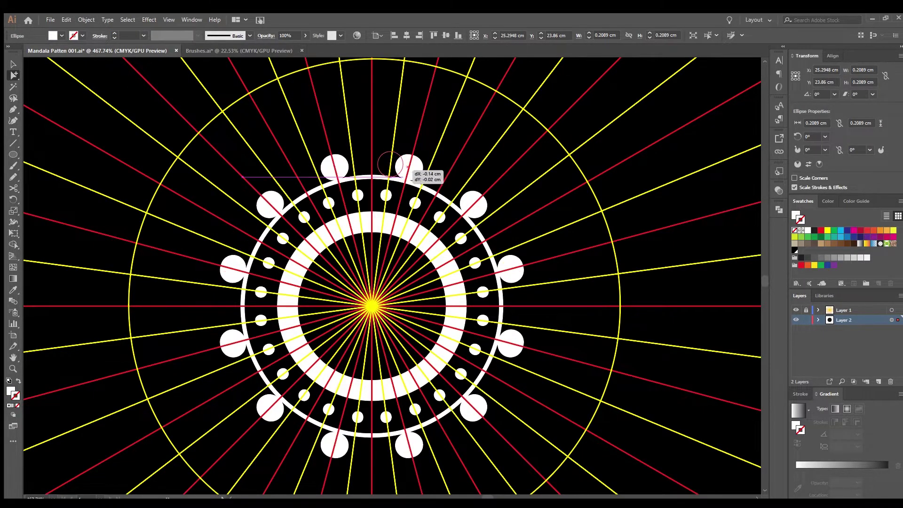
pyautogui.moveTo(386, 164); pyautogui.dragTo(385, 164)
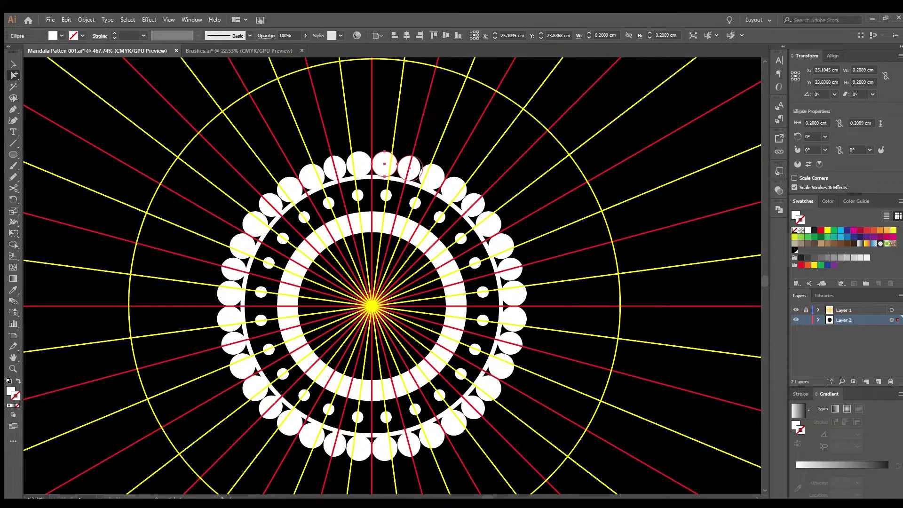
pyautogui.scroll(5, 418, 192)
pyautogui.moveTo(368, 209); pyautogui.dragTo(395, 230)
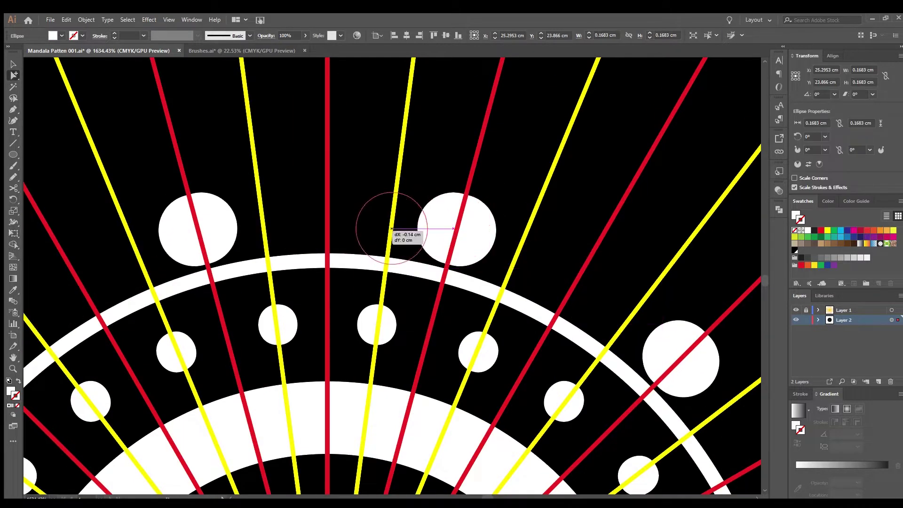
pyautogui.moveTo(418, 192); pyautogui.dragTo(484, 243)
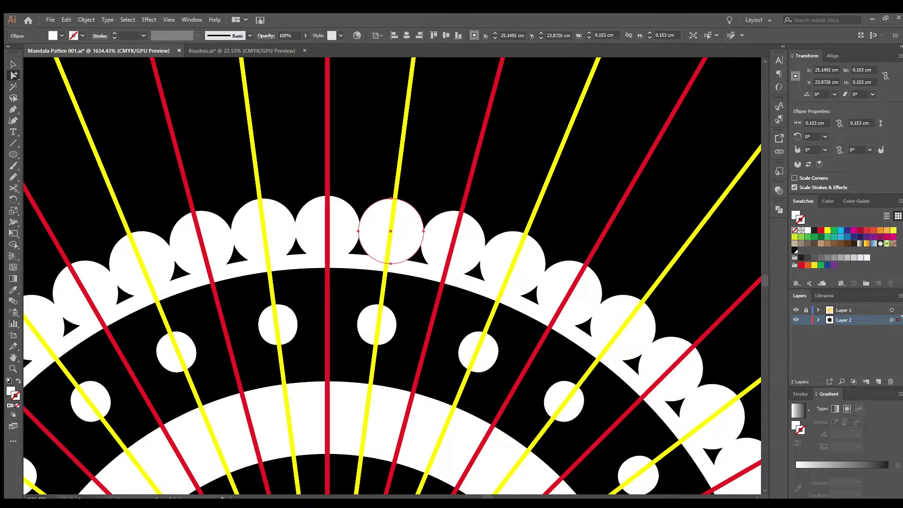
pyautogui.scroll(-3, 326, 87)
pyautogui.scroll(2, 327, 87)
# - Punch black holes in the scallops with the Blob Brush and hide the guide-line layer
pyautogui.click(327, 226)
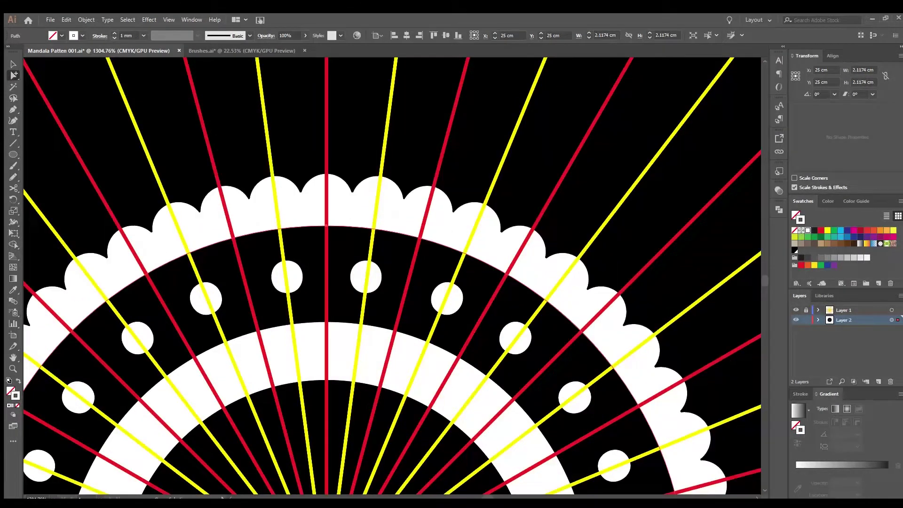
pyautogui.scroll(-3, 358, 188)
pyautogui.scroll(3, 358, 188)
pyautogui.hotkey('shift', 'b')
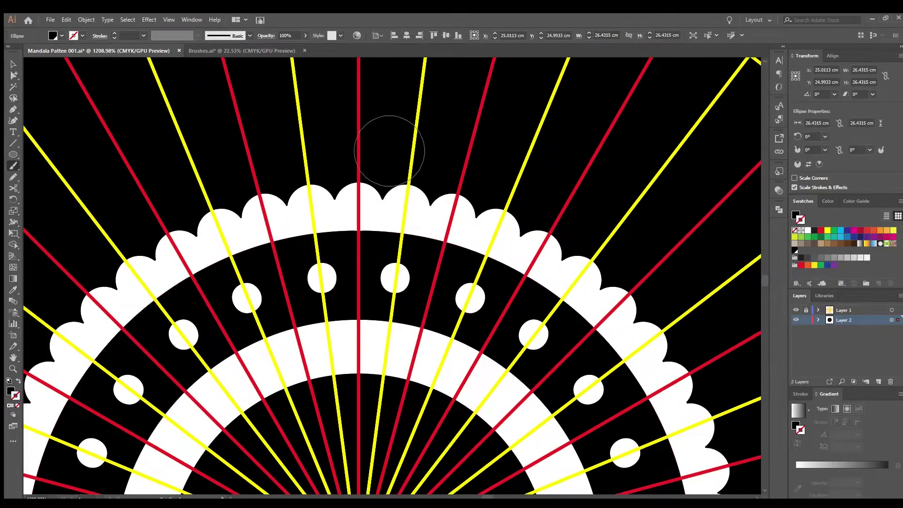
pyautogui.hotkey('ctrl', 'shift', 'a')
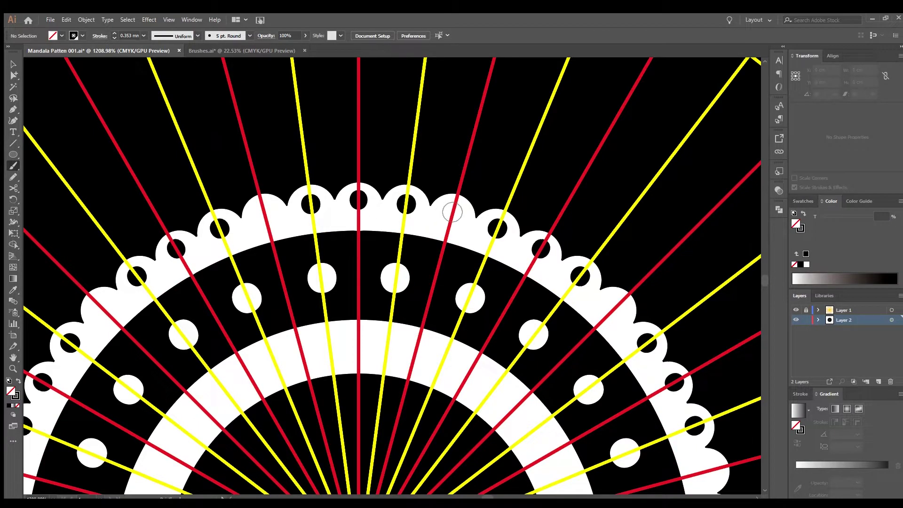
pyautogui.click(796, 310)
pyautogui.scroll(-10, 414, 292)
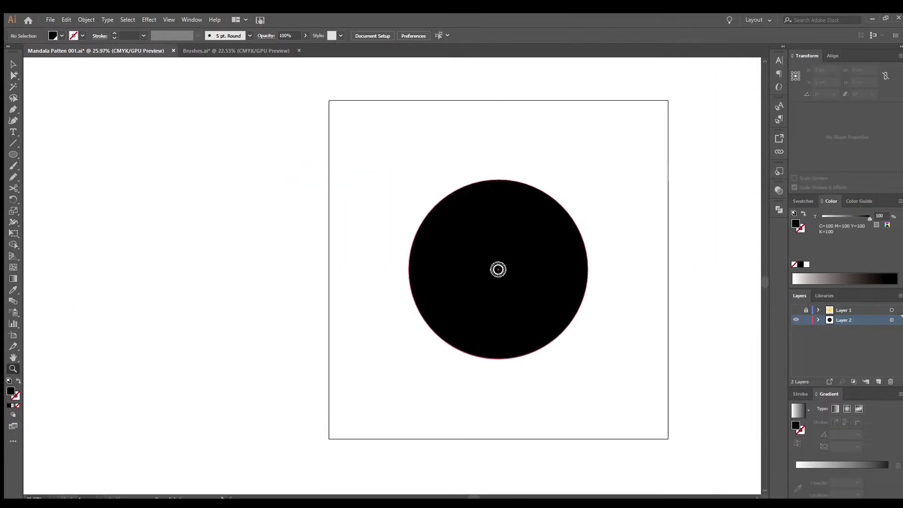
# - Enlarge the outer white circle around the scalloped border with Free Transform
pyautogui.scroll(1, 498, 269)
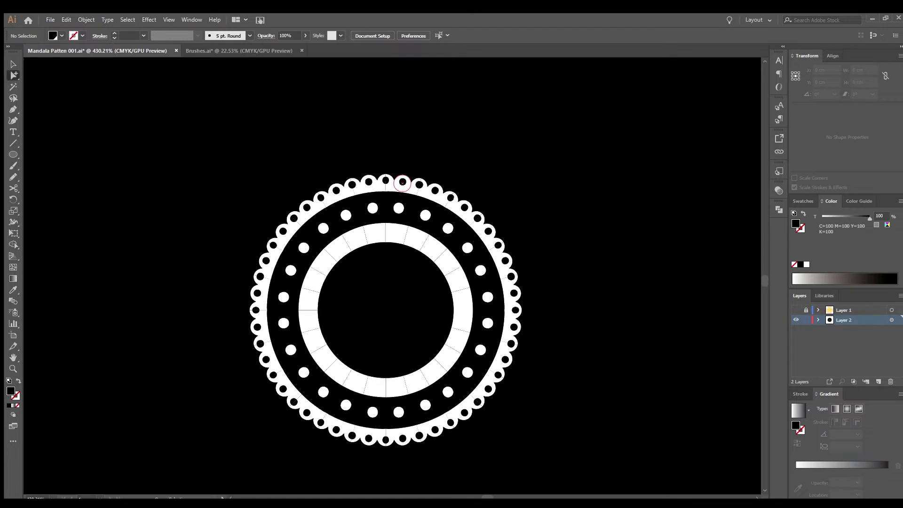
pyautogui.moveTo(502, 191); pyautogui.dragTo(529, 166)
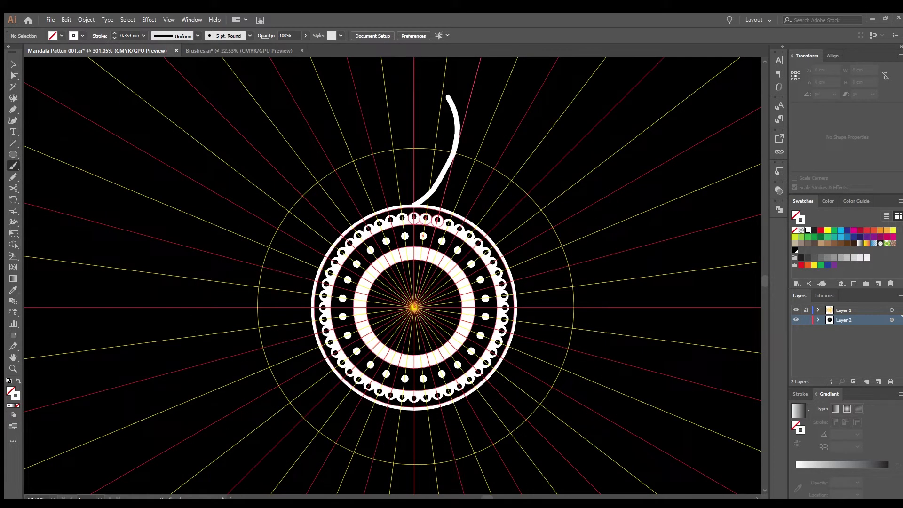
# - Paint the symmetric petal curve, the leaf shape and the centre stroke inside each petal
pyautogui.moveTo(424, 204)
pyautogui.mouseDown()
pyautogui.moveTo(427, 92)
pyautogui.moveTo(414, 89)
pyautogui.mouseUp()
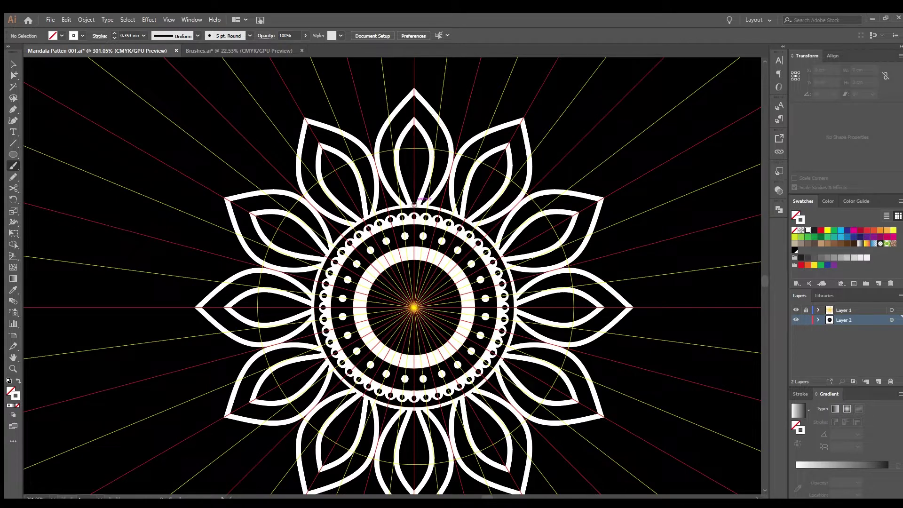
pyautogui.moveTo(413, 204); pyautogui.dragTo(415, 201)
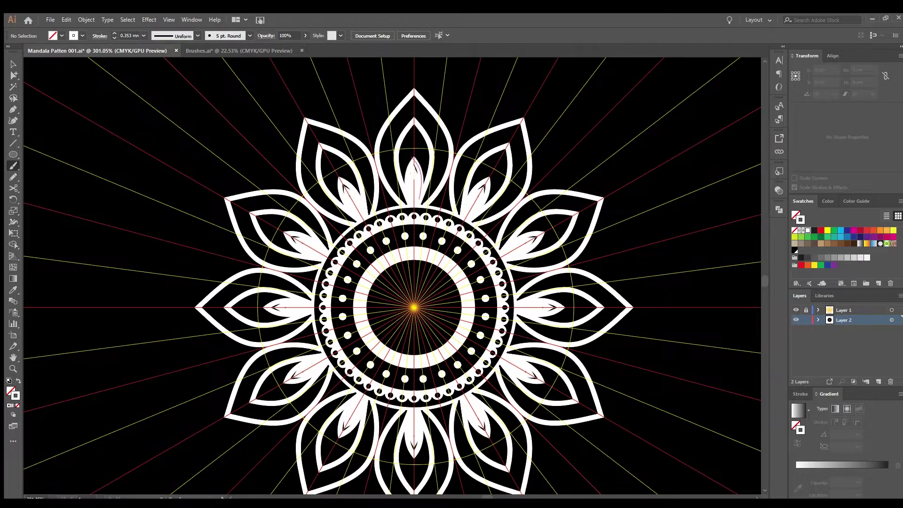
pyautogui.moveTo(416, 113); pyautogui.dragTo(417, 123)
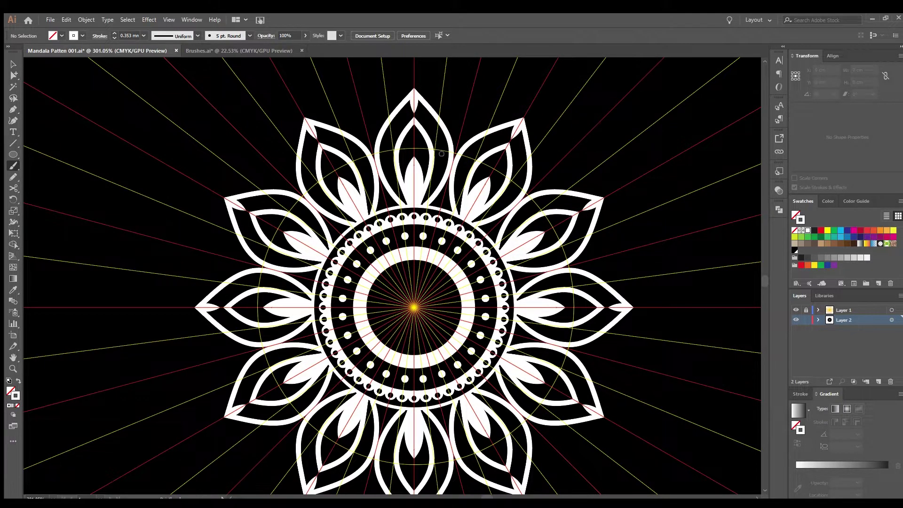
pyautogui.moveTo(413, 191); pyautogui.dragTo(415, 166)
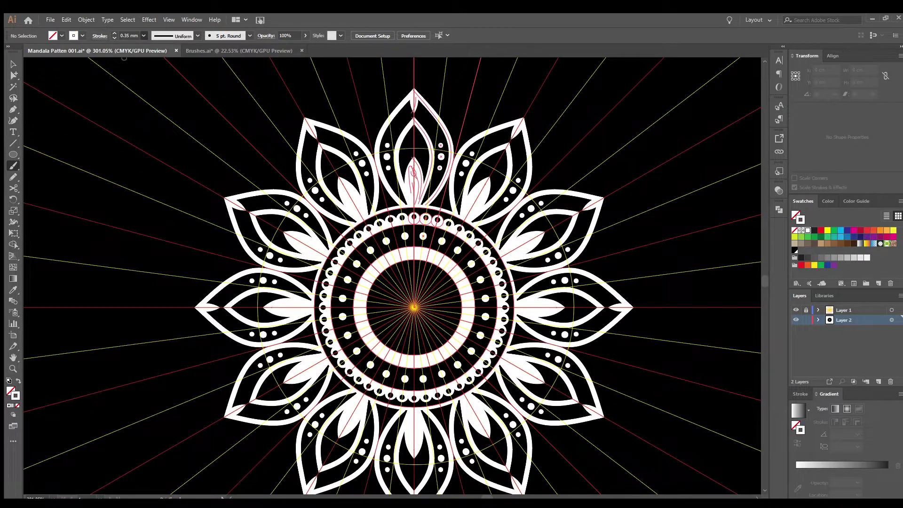
# - Switch to Direct Selection and select every object in the artwork
pyautogui.click(14, 75)
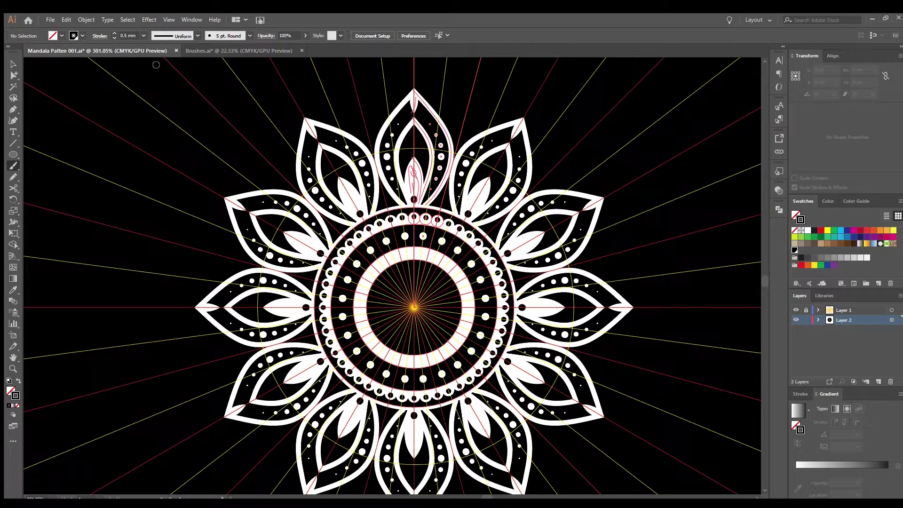
pyautogui.press('a')
pyautogui.hotkey('ctrl', 'a')
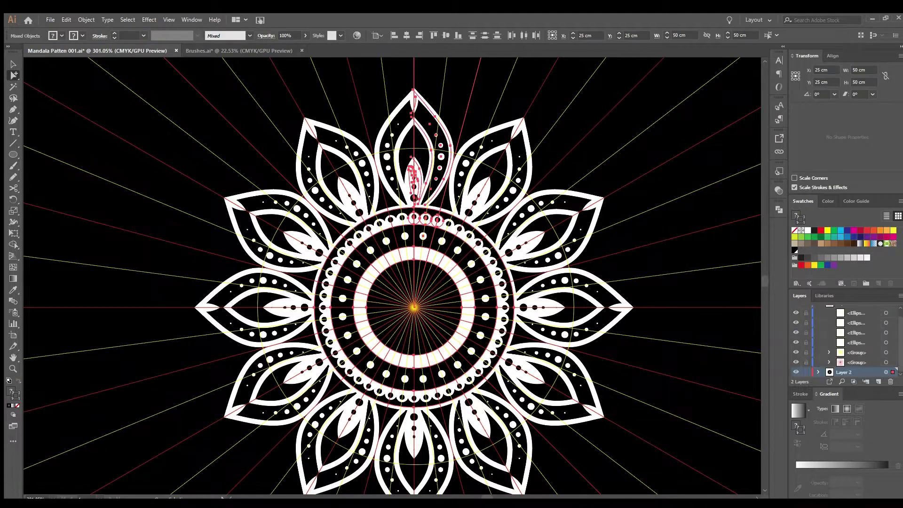
# - Fit the artboard in view and paint scalloped loops along the outer ring, undoing once
pyautogui.hotkey('ctrl', 'shift', 'a')
pyautogui.hotkey('ctrl', '0')
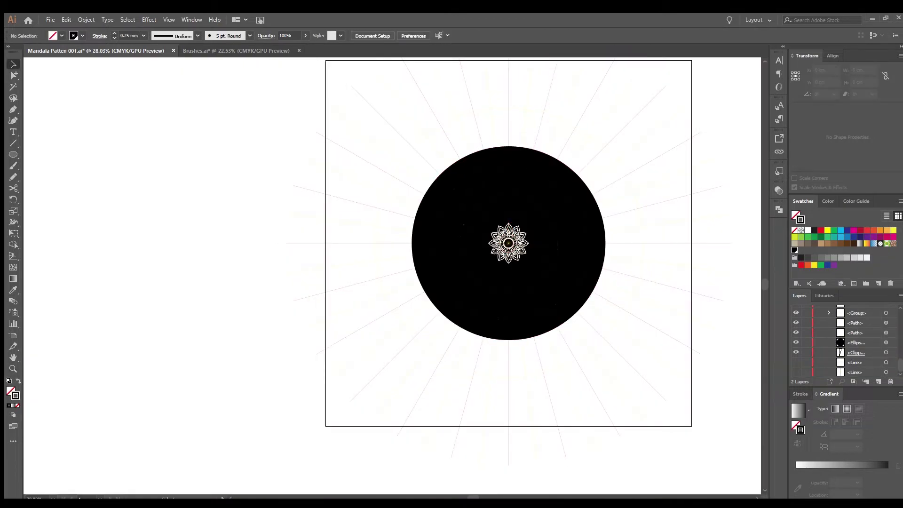
pyautogui.press('z')
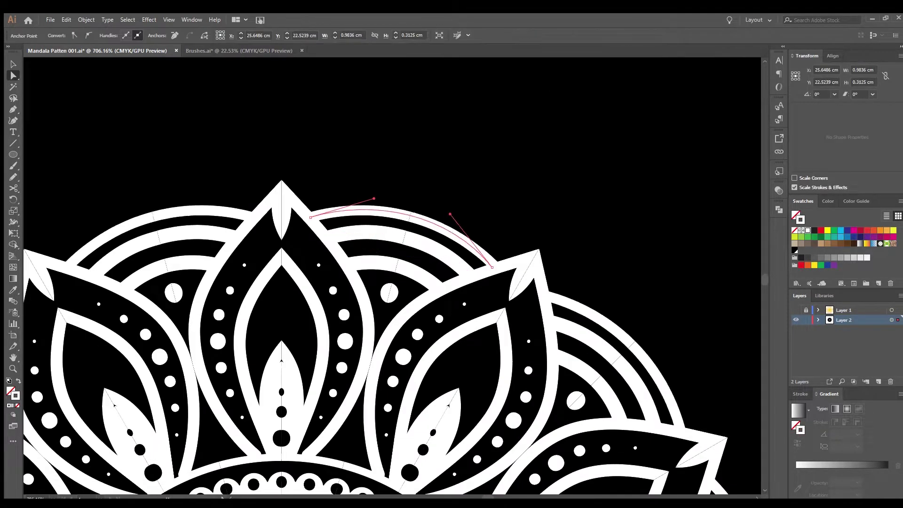
pyautogui.hotkey('ctrl', 'shift', 'a')
pyautogui.press('b')
pyautogui.moveTo(311, 210)
pyautogui.mouseDown()
pyautogui.moveTo(376, 207)
pyautogui.moveTo(311, 207)
pyautogui.mouseUp()
pyautogui.hotkey('ctrl', 'z')
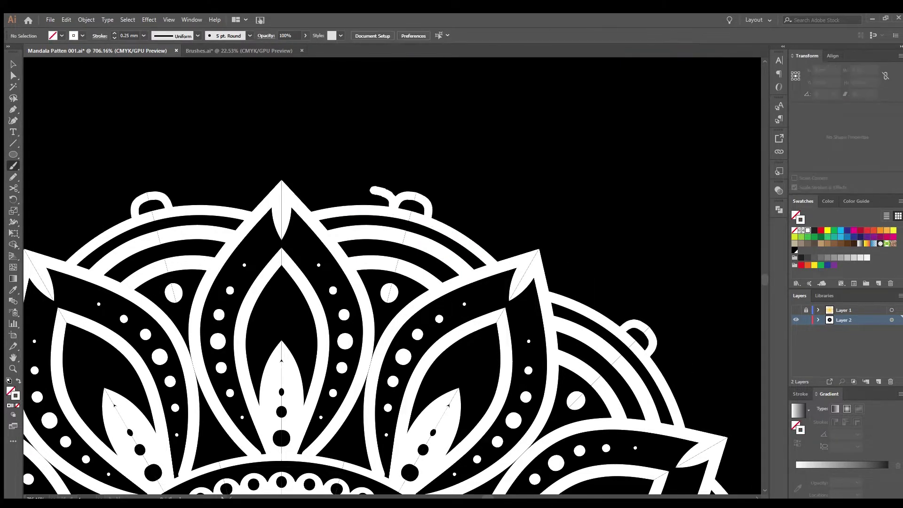
# - Select the outer ring circle and thin its stroke to 0.35 mm
pyautogui.scroll(-5, 365, 275)
pyautogui.scroll(1, 365, 276)
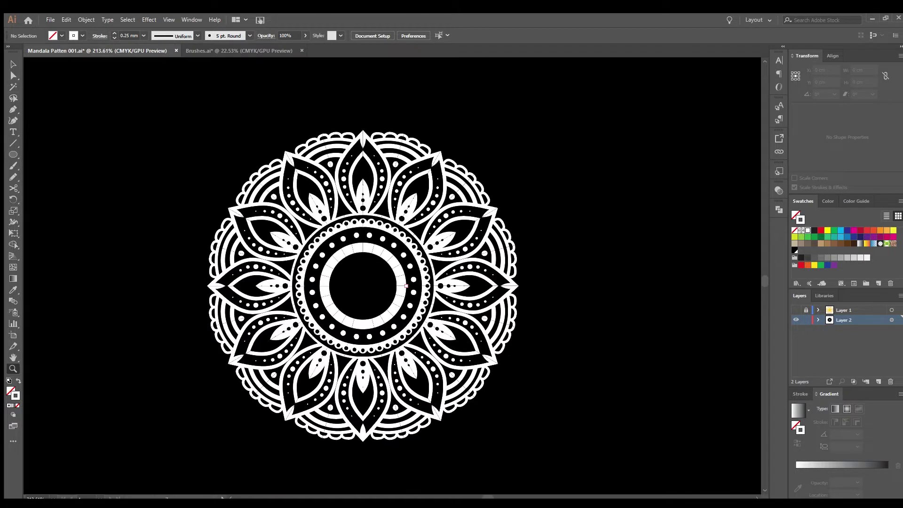
pyautogui.hotkey('ctrl', 'z')
pyautogui.press('e')
pyautogui.hotkey('ctrl', 'z')
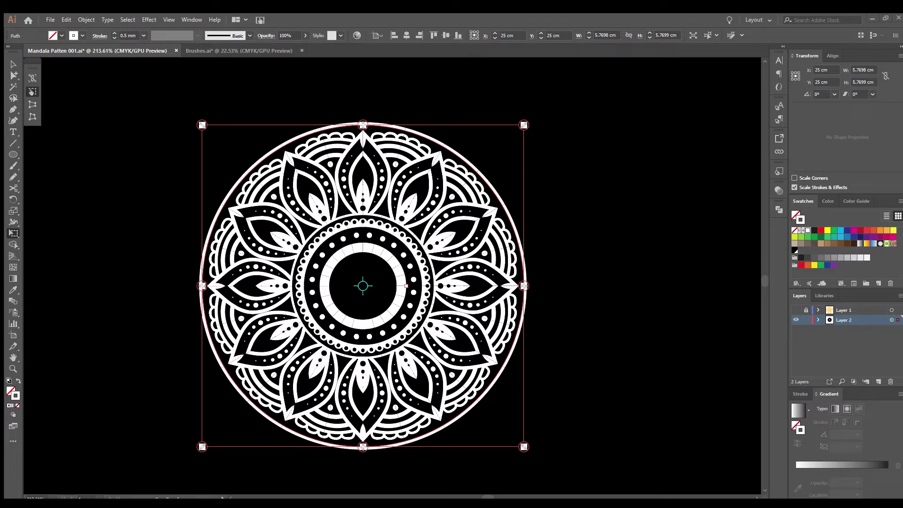
# - Set the stroke weight to 1 mm and zoom in on the mandala's top half
pyautogui.write('1')
pyautogui.press('Return')
pyautogui.press('a')
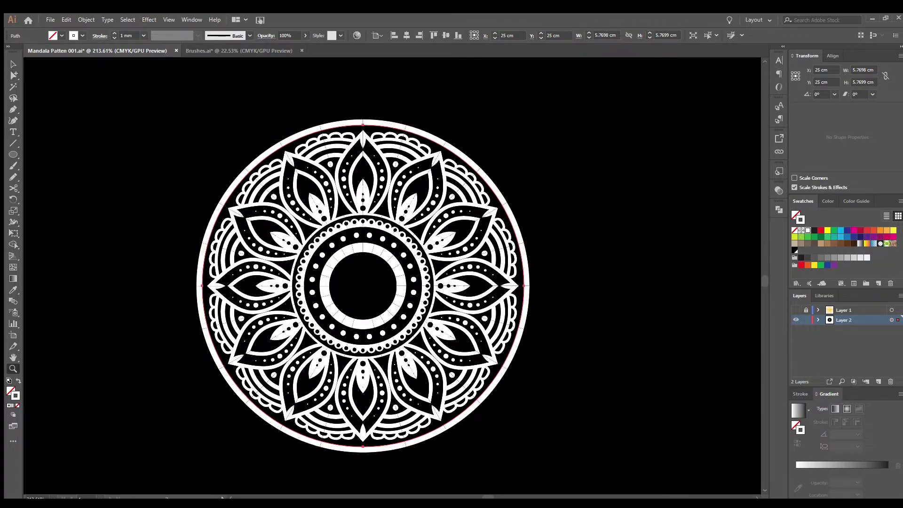
pyautogui.hotkey('ctrl', '+')
pyautogui.press('l')
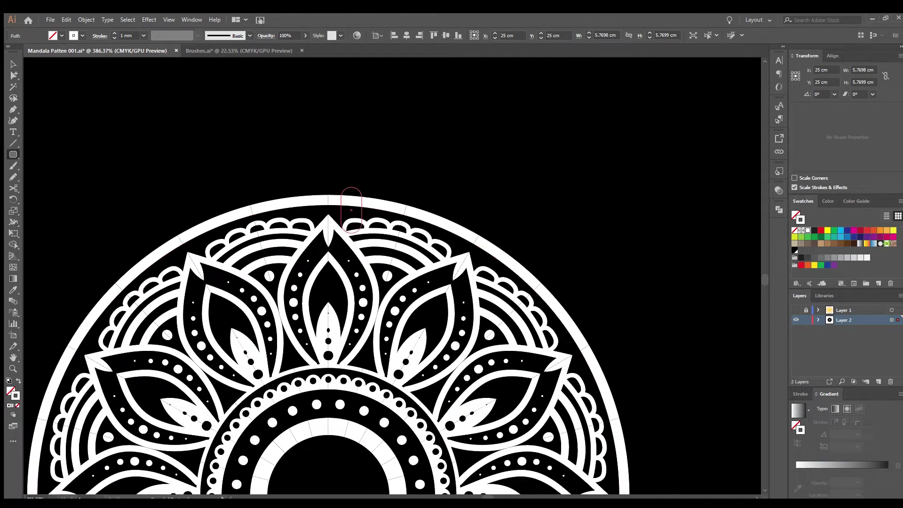
pyautogui.scroll(5, 328, 188)
pyautogui.press('a')
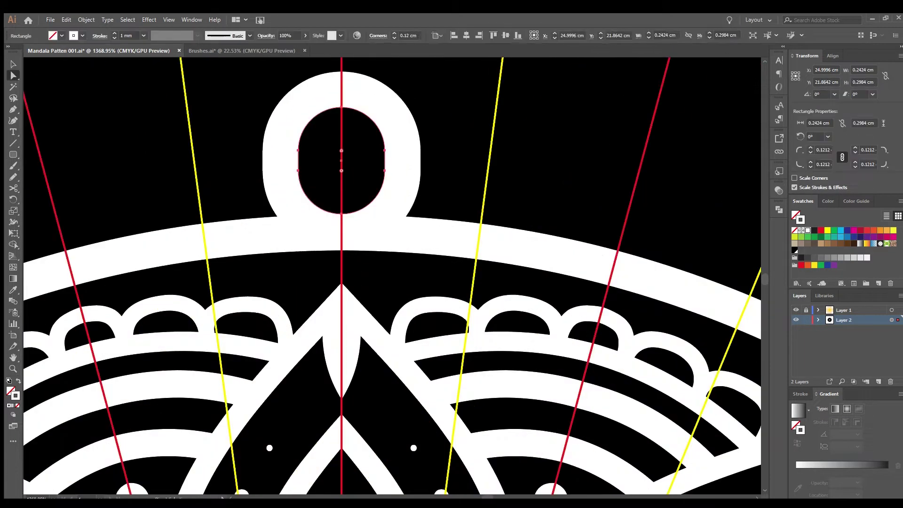
pyautogui.scroll(-5, 392, 269)
pyautogui.scroll(2, 393, 269)
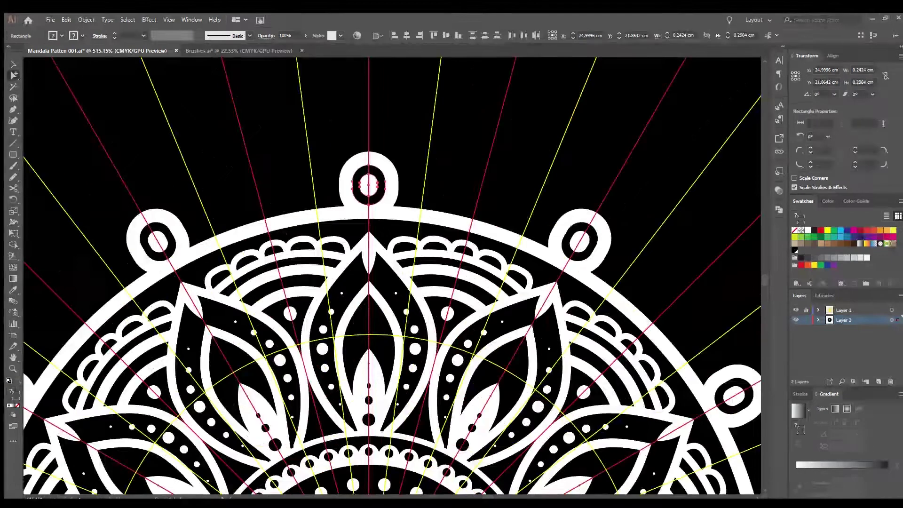
# - Move the ring ornament to the top of the rim and repeat it radially around the rim
pyautogui.hotkey('ctrl', 'g')
pyautogui.press('z')
pyautogui.scroll(-5, 385, 148)
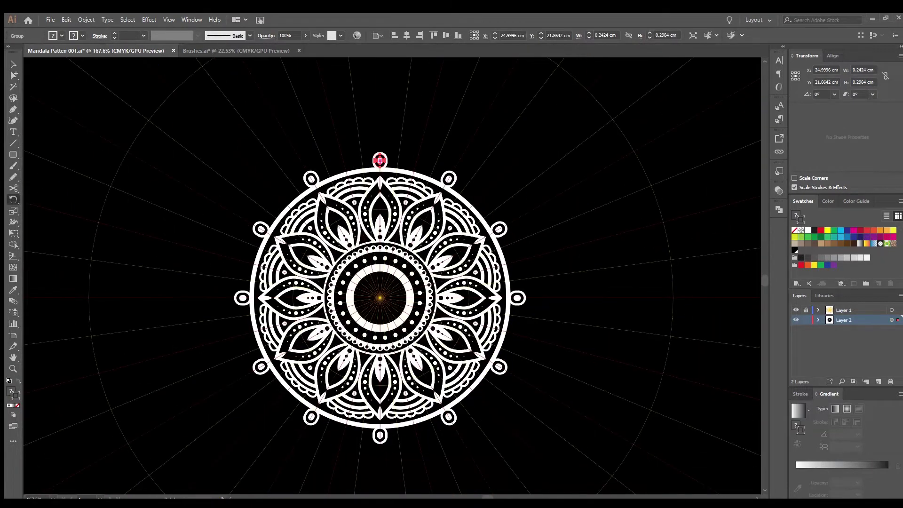
pyautogui.moveTo(362, 161); pyautogui.dragTo(380, 160)
pyautogui.hotkey('ctrl', 'd')
pyautogui.hotkey('ctrl', 'd')
pyautogui.hotkey('ctrl', 'd')
pyautogui.hotkey('ctrl', 'd')
pyautogui.hotkey('ctrl', 'd')
pyautogui.hotkey('ctrl', 'd')
pyautogui.hotkey('ctrl', 'd')
pyautogui.hotkey('ctrl', 'd')
pyautogui.hotkey('ctrl', 'd')
pyautogui.hotkey('ctrl', 'd')
pyautogui.hotkey('ctrl', 'd')
pyautogui.hotkey('ctrl', 'd')
pyautogui.press('a')
# - Select the large rim ellipse and two rim ring ellipses, then zoom out to the whole mandala
pyautogui.click(398, 164)
pyautogui.scroll(5, 399, 162)
pyautogui.press('a')
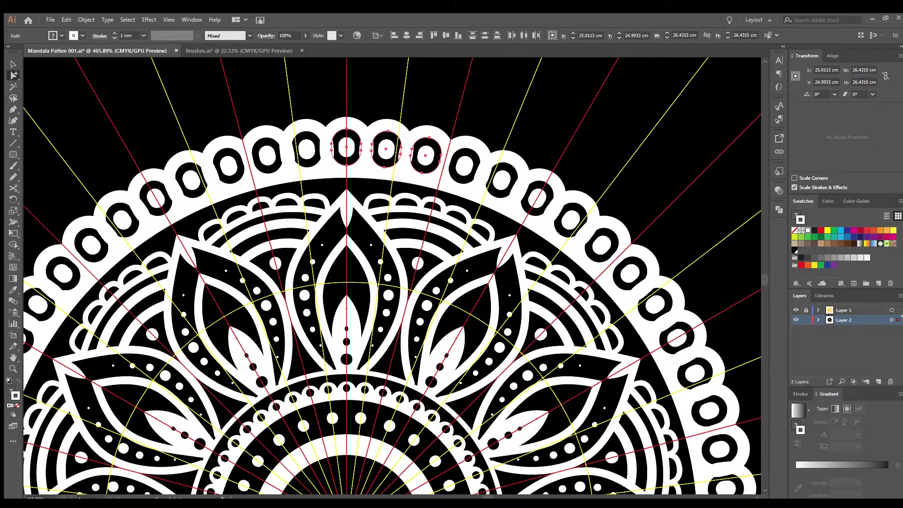
pyautogui.click(347, 147)
pyautogui.keyDown('shift'); pyautogui.click(426, 155); pyautogui.keyUp('shift')
pyautogui.press('z')
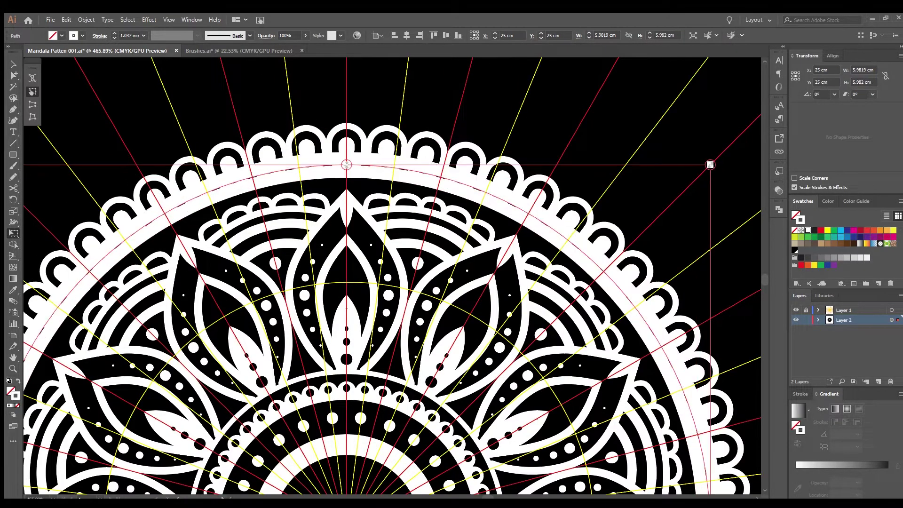
pyautogui.scroll(-5, 380, 183)
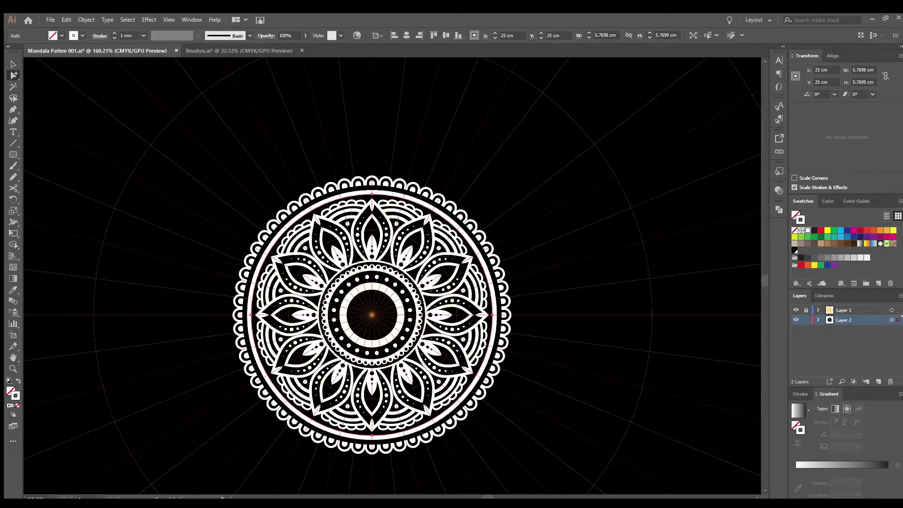
# - Enlarge the rim circle and draw a short vertical tick mark on the top rim
pyautogui.press('e')
pyautogui.moveTo(496, 189); pyautogui.dragTo(525, 162)
pyautogui.press('l')
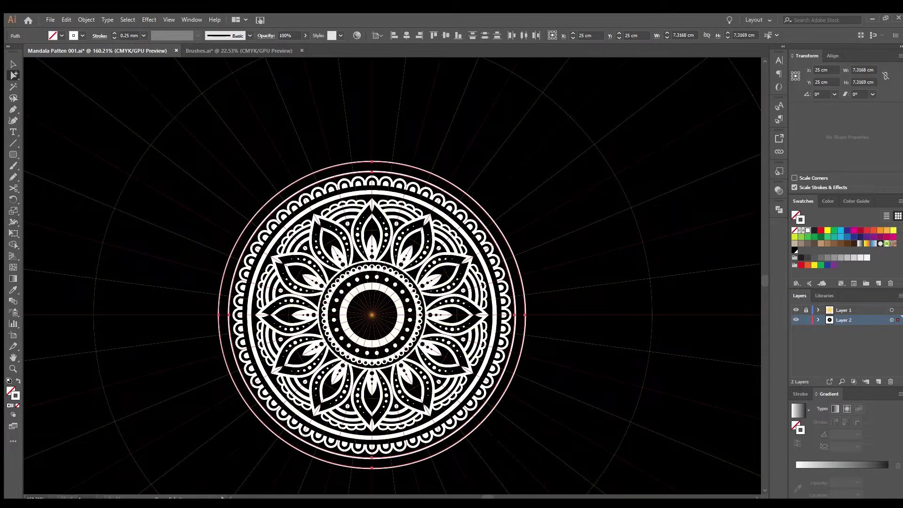
pyautogui.scroll(3, 340, 139)
pyautogui.scroll(2, 340, 139)
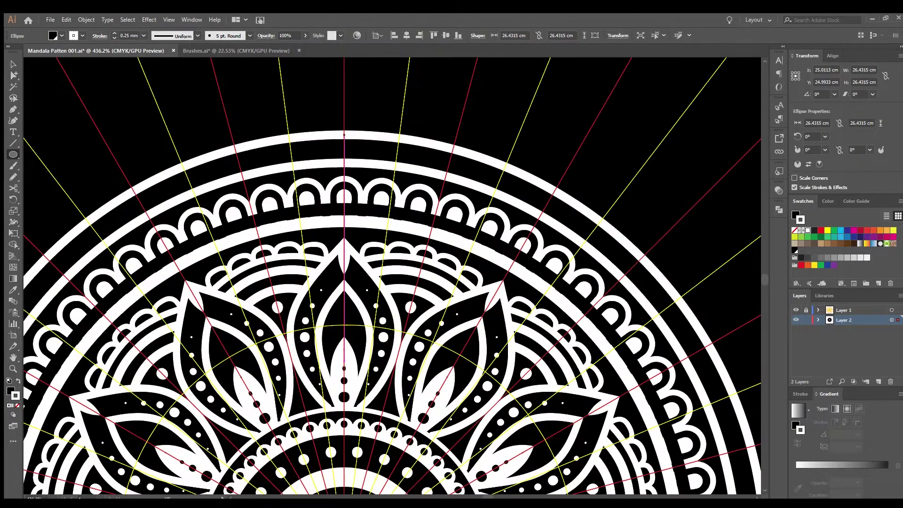
pyautogui.moveTo(342, 132); pyautogui.dragTo(343, 147)
pyautogui.scroll(-5, 421, 205)
# - Hide the guide-lines layer, check paths in Outline view, then select the centre ring and inner circle
pyautogui.click(796, 310)
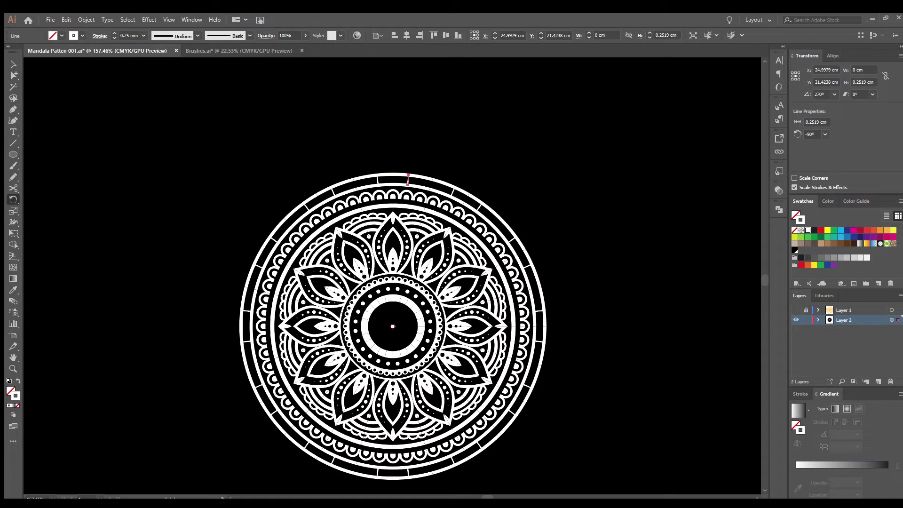
pyautogui.hotkey('ctrl', 'y')
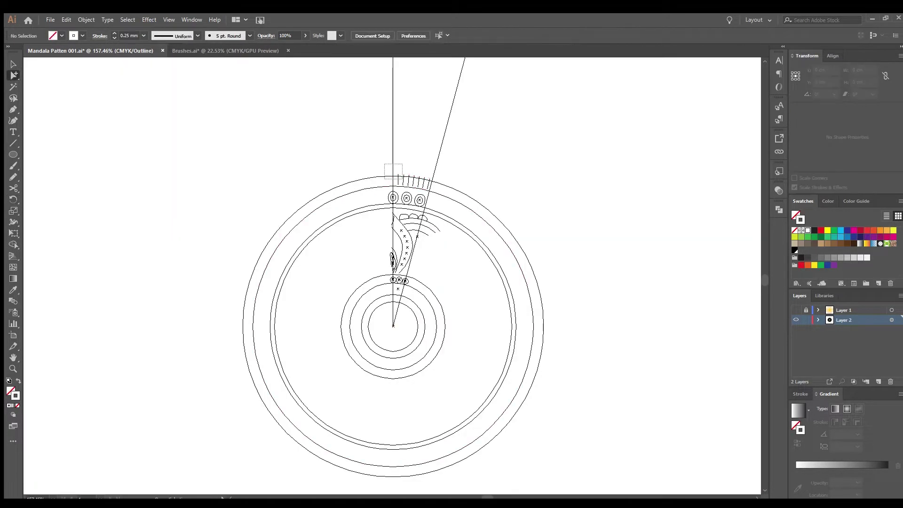
pyautogui.scroll(3, 502, 156)
pyautogui.hotkey('ctrl', 'y')
pyautogui.press('a')
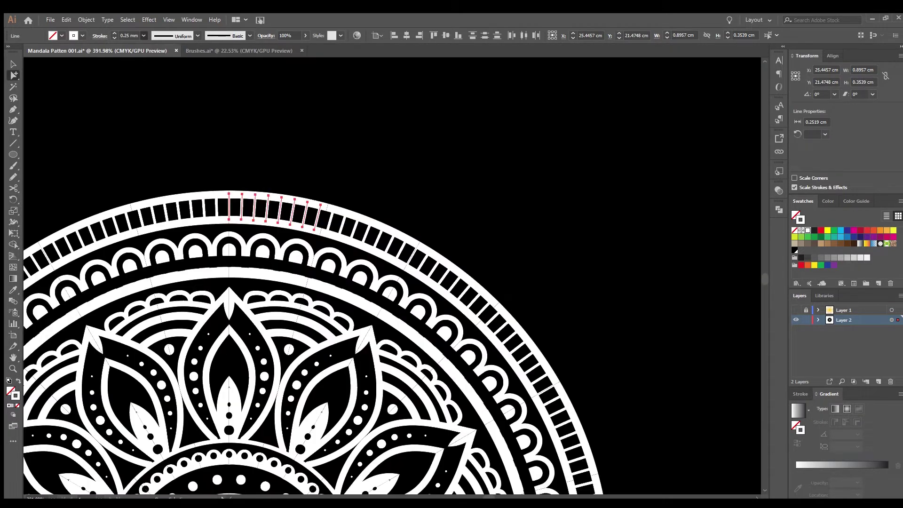
pyautogui.scroll(-4, 329, 282)
pyautogui.click(324, 301)
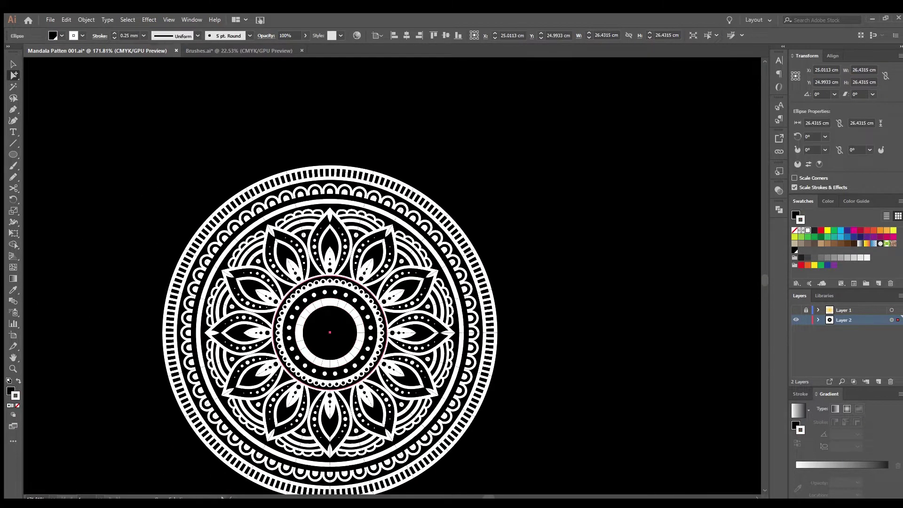
pyautogui.click(330, 316)
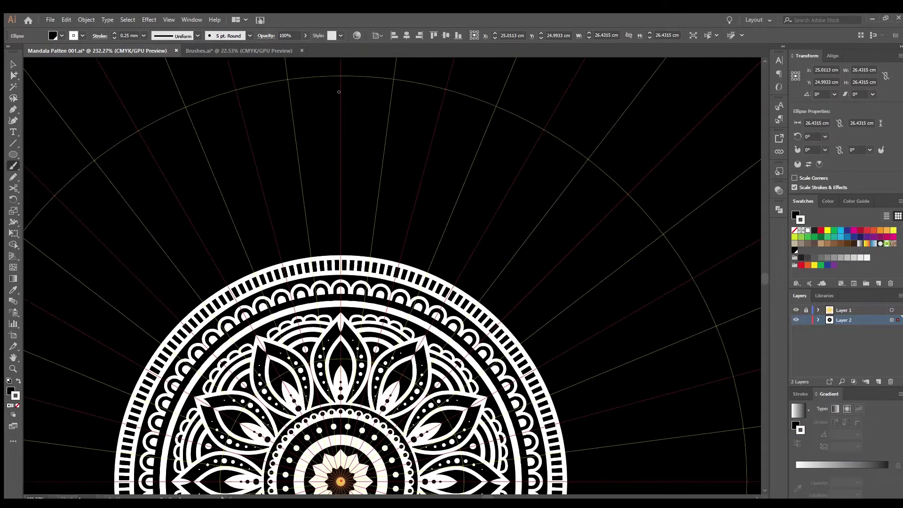
# - Paint a pointed petal edge, a second inner outline and a vertical centre line, undoing the stray curl
pyautogui.moveTo(340, 144); pyautogui.dragTo(396, 230)
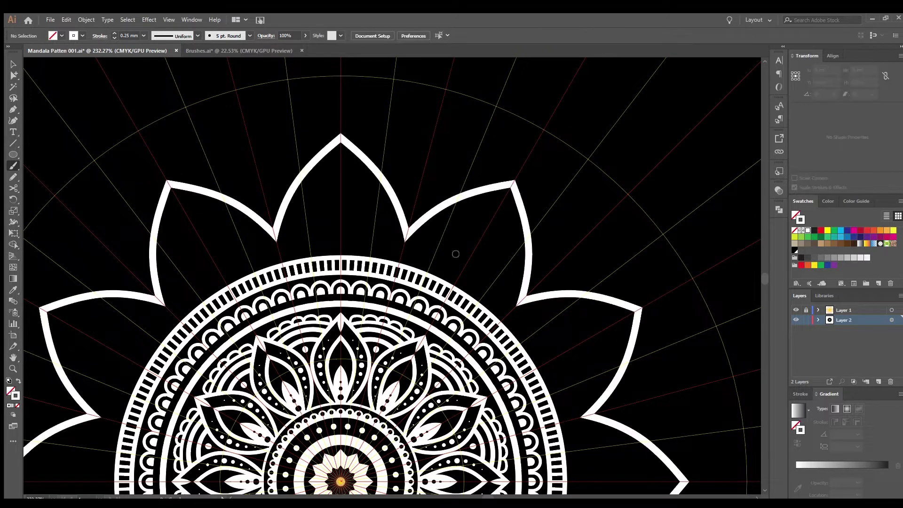
pyautogui.press('i')
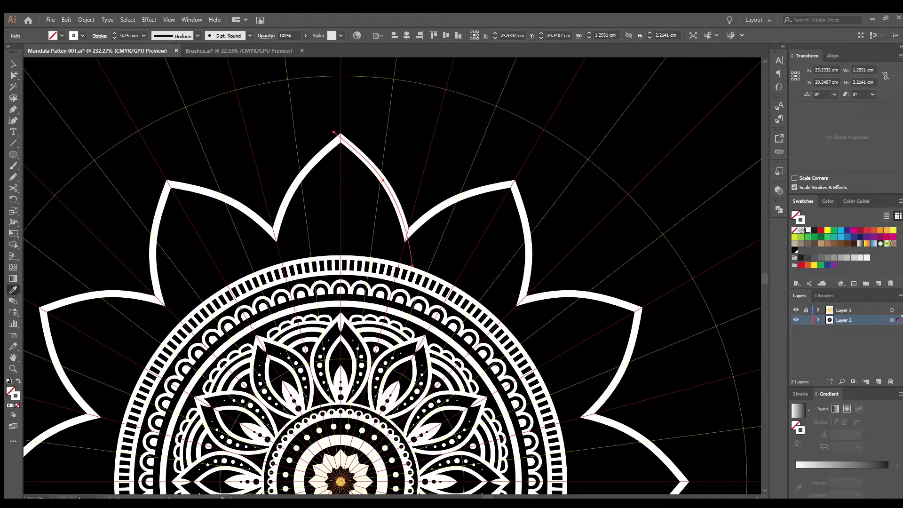
pyautogui.moveTo(339, 104); pyautogui.dragTo(412, 219)
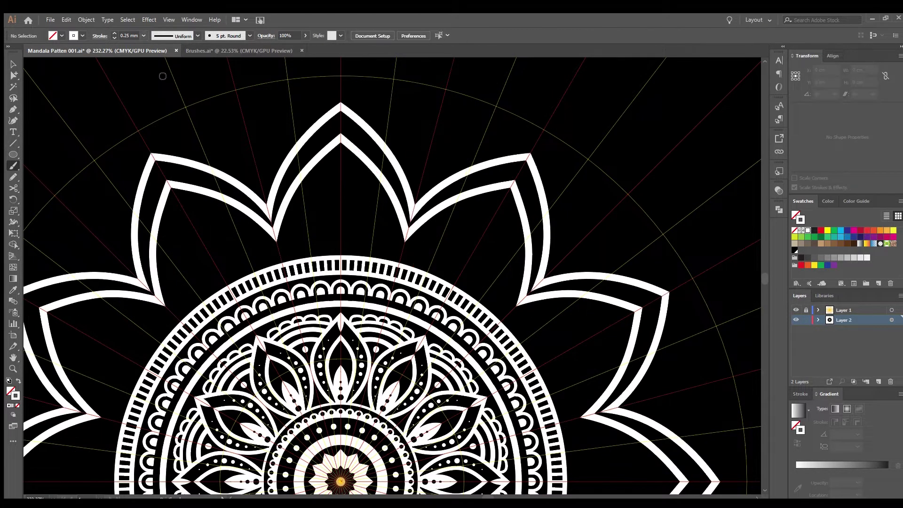
pyautogui.moveTo(340, 136); pyautogui.dragTo(338, 252)
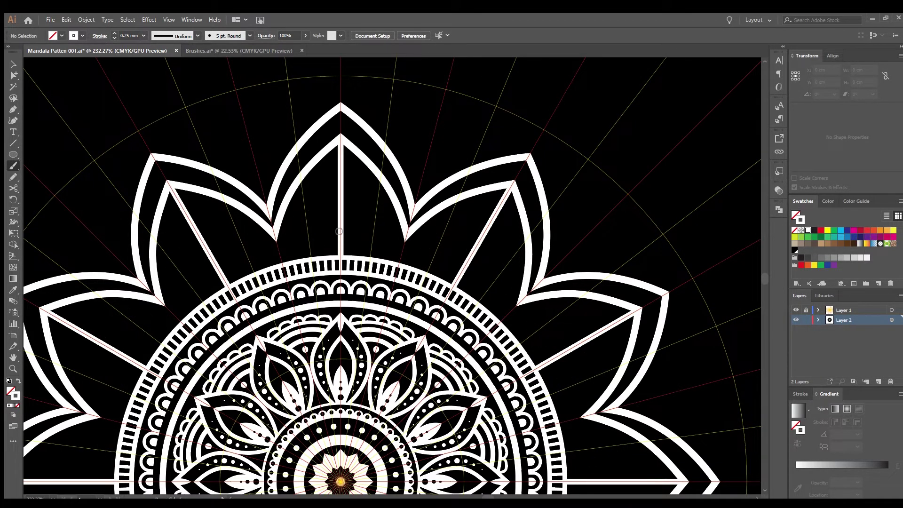
pyautogui.hotkey('ctrl', 'z')
# - Paint a spiral curl and two arched veins in the top petal and close its centre-line gap
pyautogui.moveTo(384, 239); pyautogui.dragTo(363, 235)
pyautogui.moveTo(348, 196); pyautogui.dragTo(385, 184)
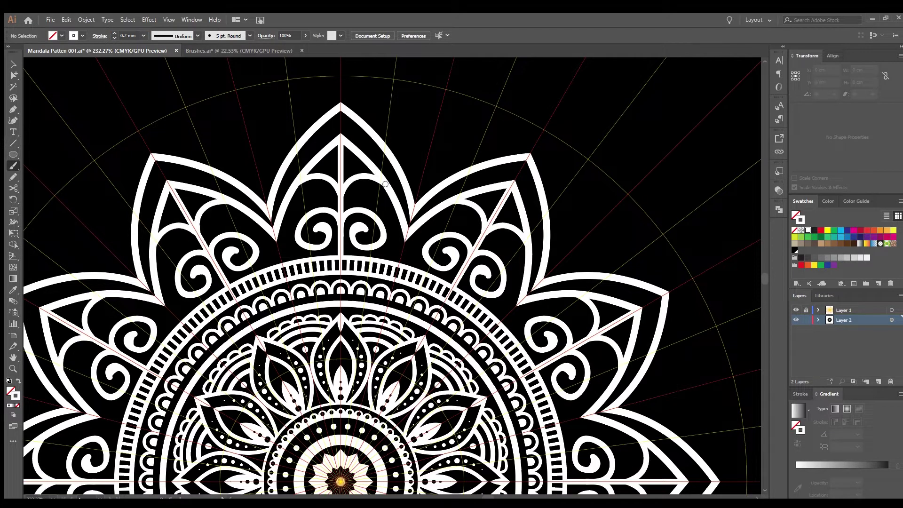
pyautogui.moveTo(341, 205); pyautogui.dragTo(398, 206)
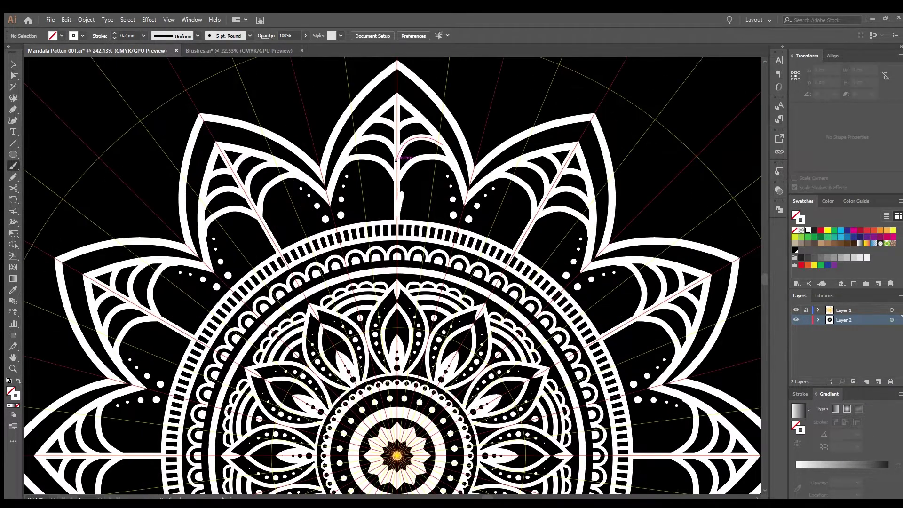
pyautogui.moveTo(396, 160); pyautogui.dragTo(398, 217)
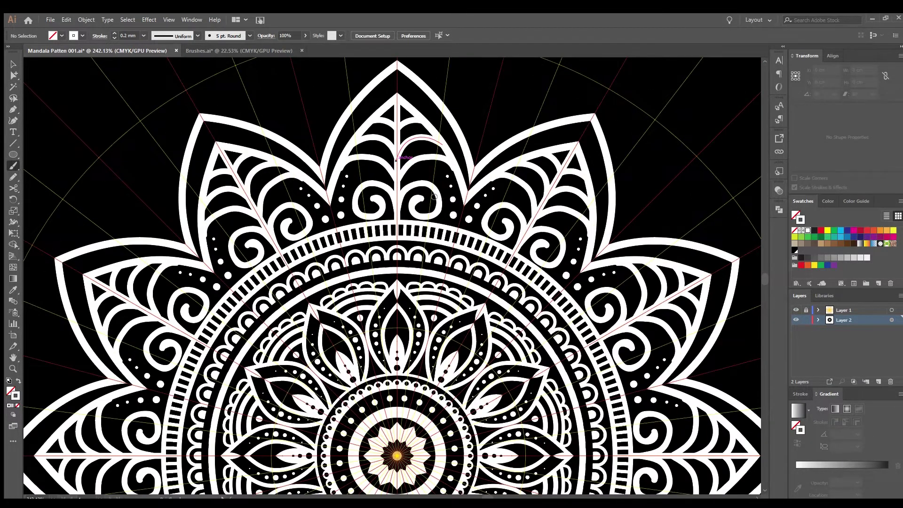
# - Thicken the spiral strokes to 1 mm and paint a closed lobe between the outer petals
pyautogui.press('a')
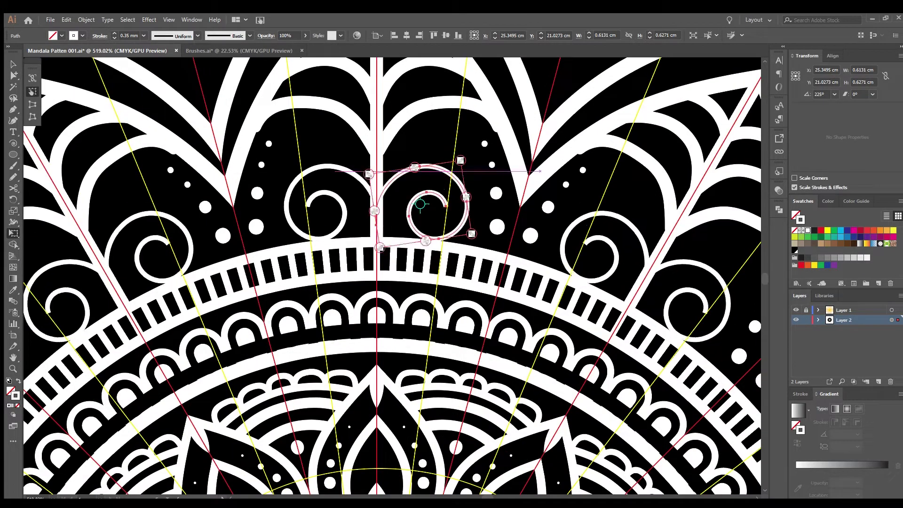
pyautogui.press('i')
pyautogui.click(508, 143)
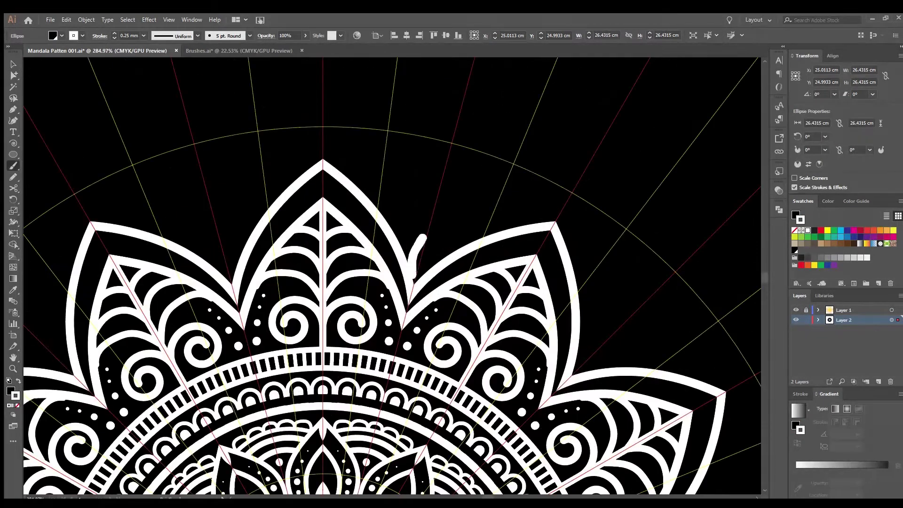
pyautogui.moveTo(424, 237); pyautogui.dragTo(420, 275)
# - Undo the brush stroke on the heart and select the small circle atop it
pyautogui.scroll(3, 436, 251)
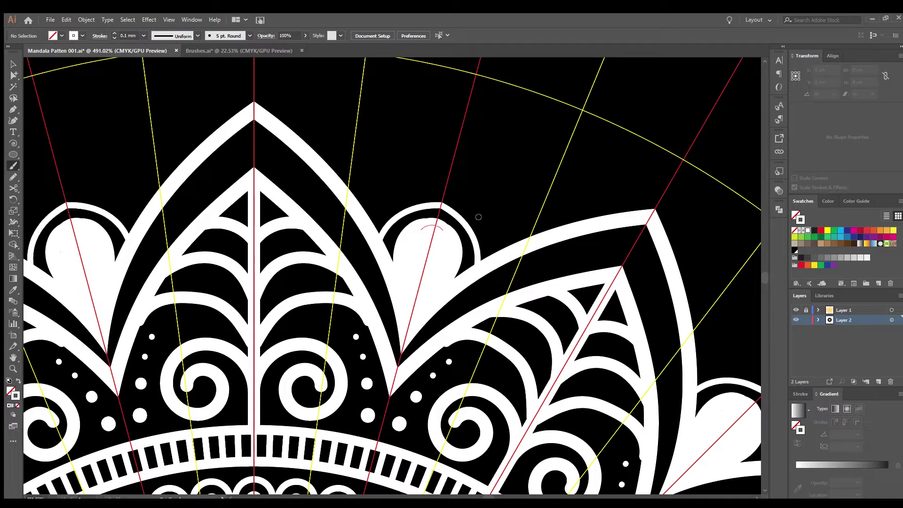
pyautogui.hotkey('ctrl', 'z')
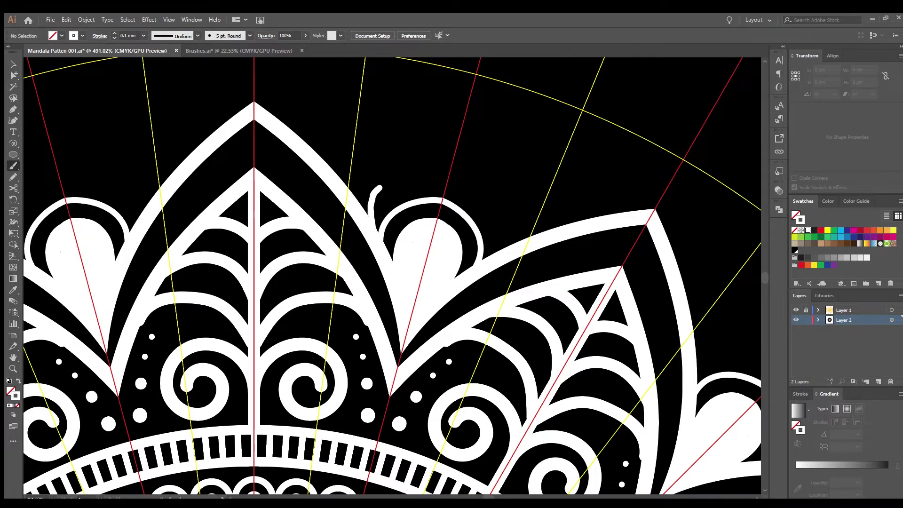
pyautogui.keyDown('alt'); pyautogui.scroll(-5, 430, 228); pyautogui.keyUp('alt')
pyautogui.press('a')
pyautogui.click(436, 351)
pyautogui.scroll(-2, 452, 235)
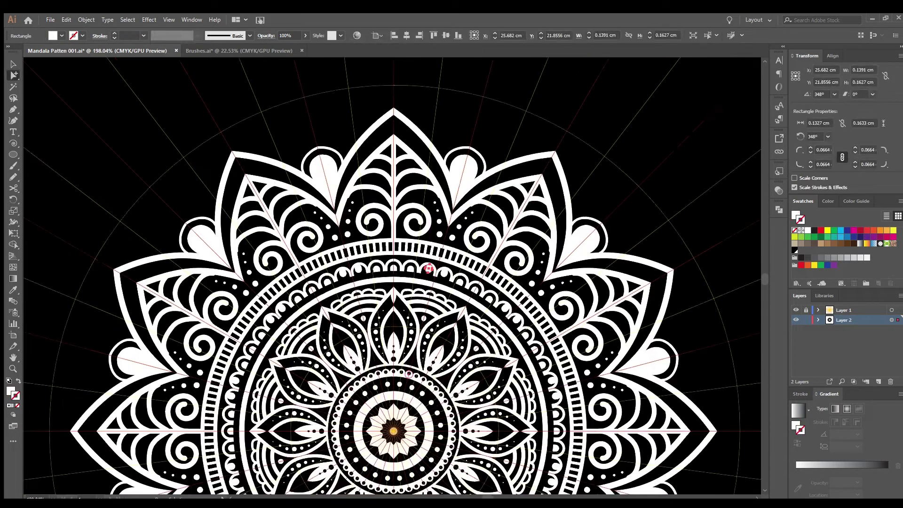
pyautogui.scroll(5, 451, 231)
# - Place copies of the small circle along the arc on top of the heart
pyautogui.moveTo(446, 226); pyautogui.dragTo(558, 291)
pyautogui.scroll(5, 450, 225)
pyautogui.moveTo(437, 220)
pyautogui.mouseDown()
pyautogui.moveTo(296, 221)
pyautogui.moveTo(165, 273)
pyautogui.mouseUp()
pyautogui.scroll(-3, 212, 289)
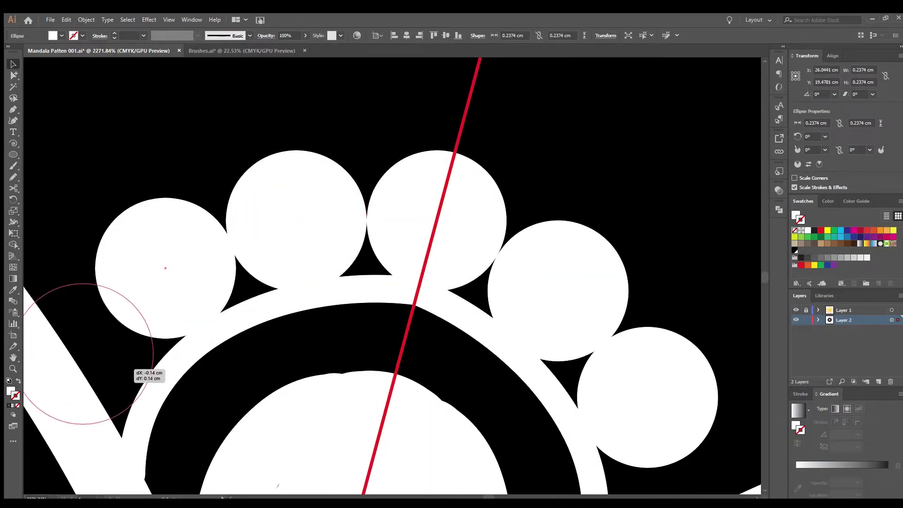
pyautogui.moveTo(212, 289); pyautogui.dragTo(231, 337)
pyautogui.scroll(-3, 231, 337)
# - Select the bead circles and swap their fill and stroke to turn some into rings
pyautogui.moveTo(192, 235); pyautogui.dragTo(357, 376)
pyautogui.keyDown('shift'); pyautogui.click(387, 277); pyautogui.keyUp('shift')
pyautogui.press('l')
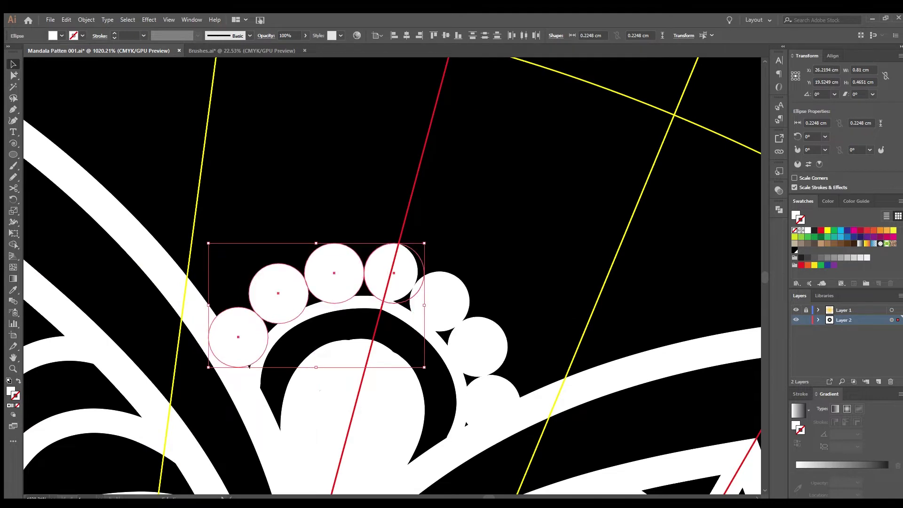
pyautogui.scroll(3, 390, 277)
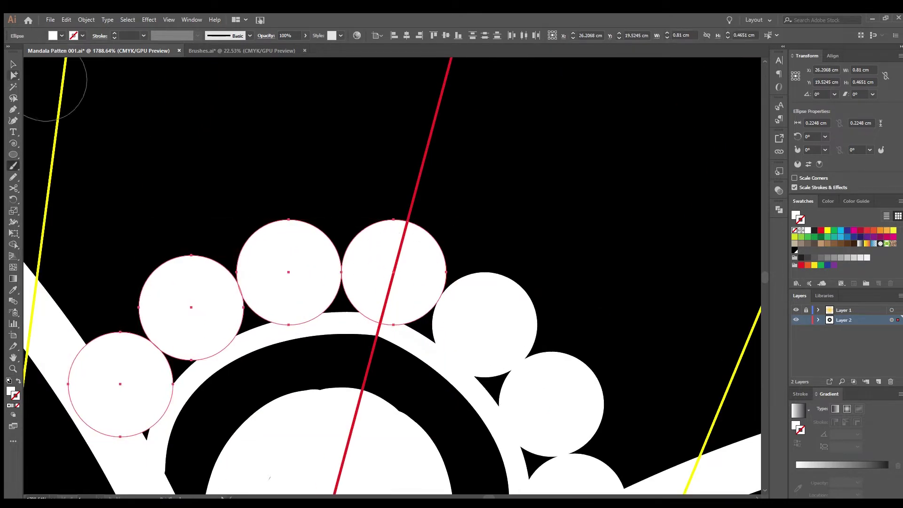
pyautogui.press('b')
pyautogui.hotkey('shift', 'x')
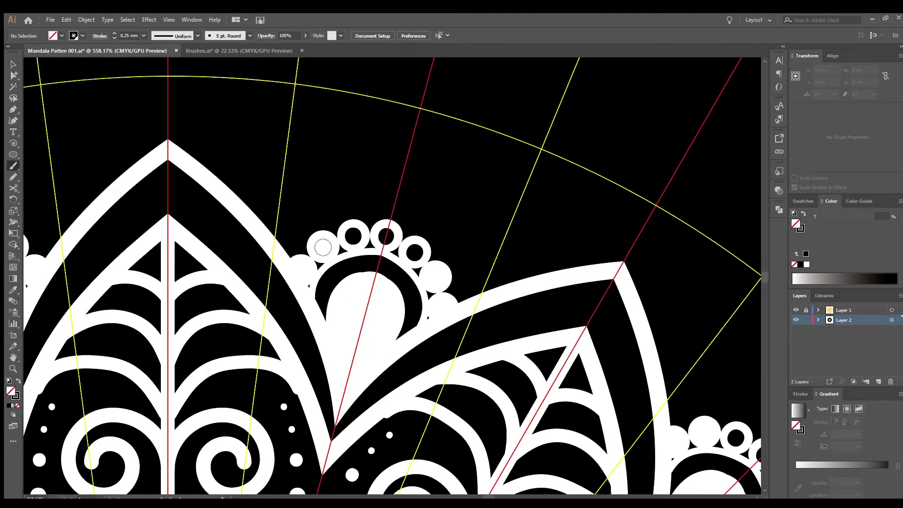
# - Select the arc above the teardrop, then paint a dot and a smaller outer dot beside the petal tip
pyautogui.press('a')
pyautogui.click(343, 256)
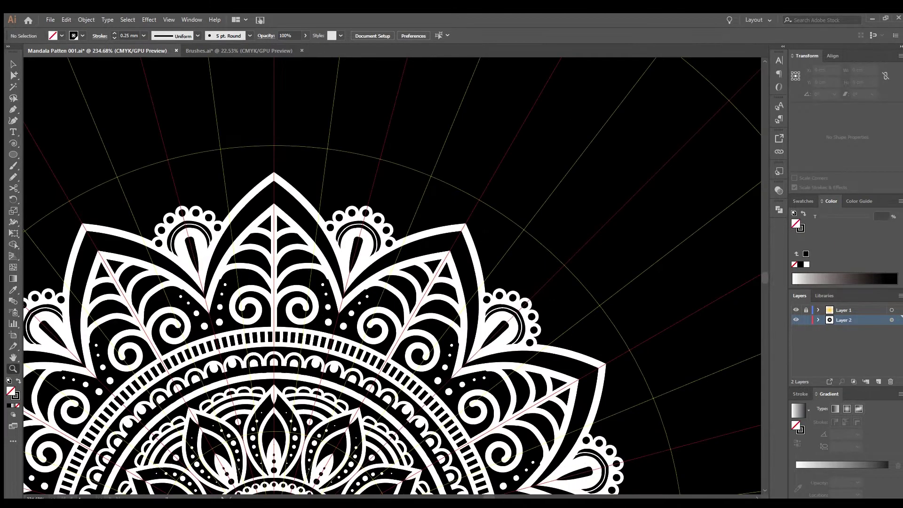
pyautogui.press('b')
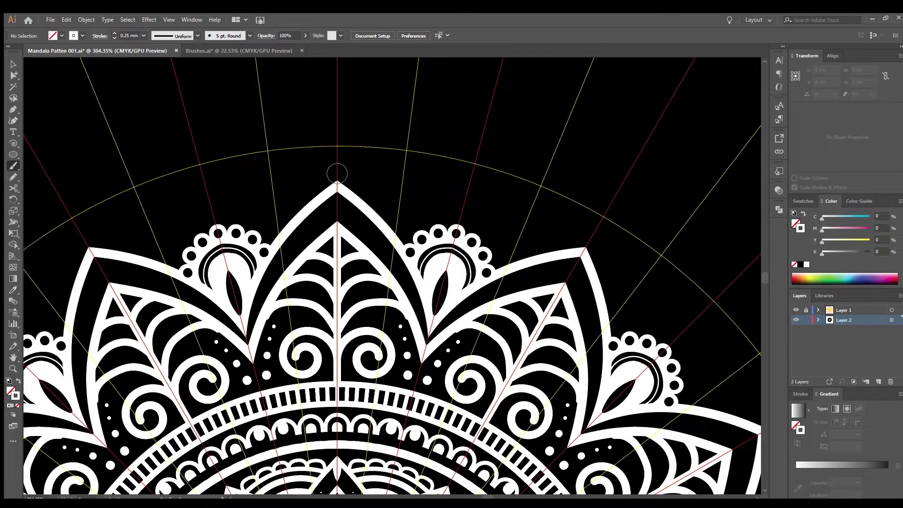
pyautogui.click(361, 179)
pyautogui.click(382, 193)
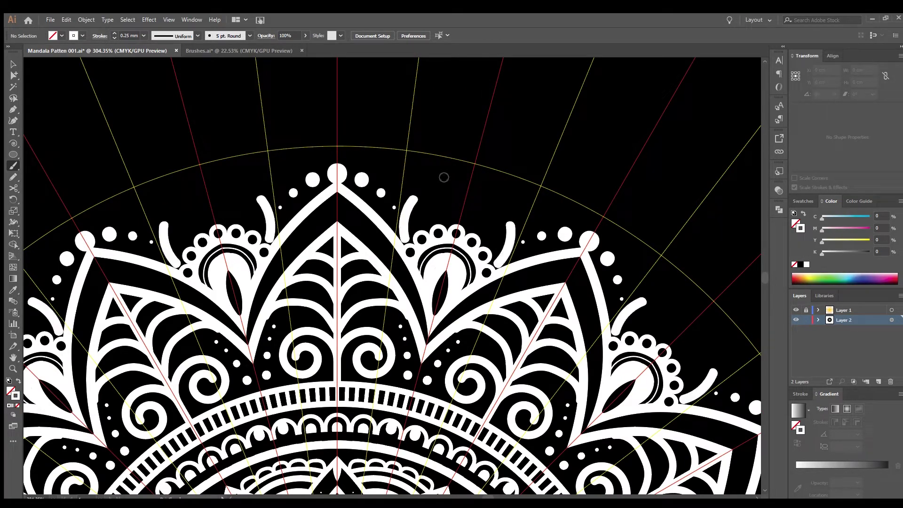
# - With a 0.1 mm brush, paint a teardrop at the petal tip and a veined leaf beside the sprig
pyautogui.press('[')
pyautogui.moveTo(438, 224); pyautogui.dragTo(473, 168)
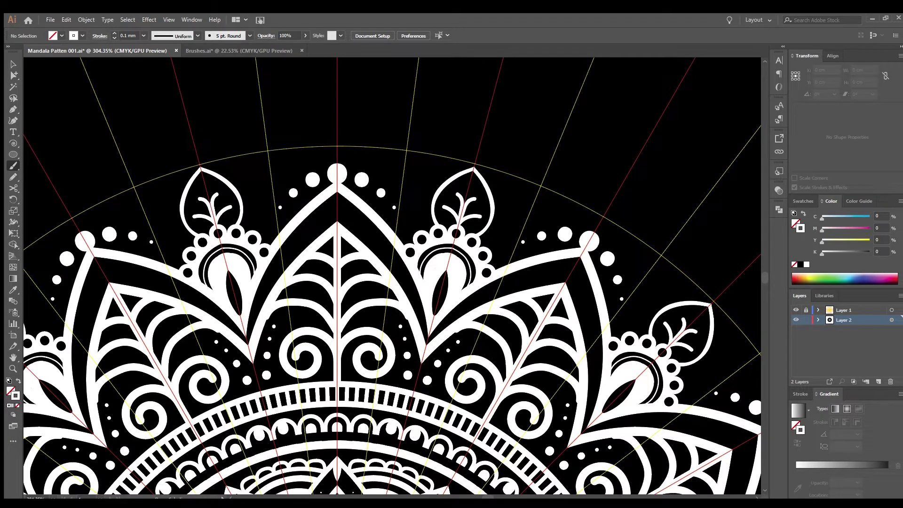
pyautogui.moveTo(434, 206); pyautogui.dragTo(407, 228)
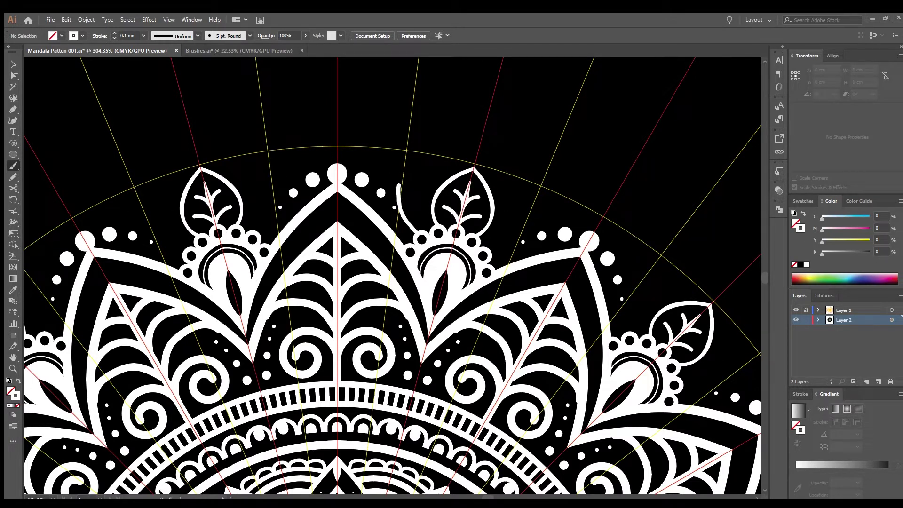
pyautogui.moveTo(410, 193); pyautogui.dragTo(433, 227)
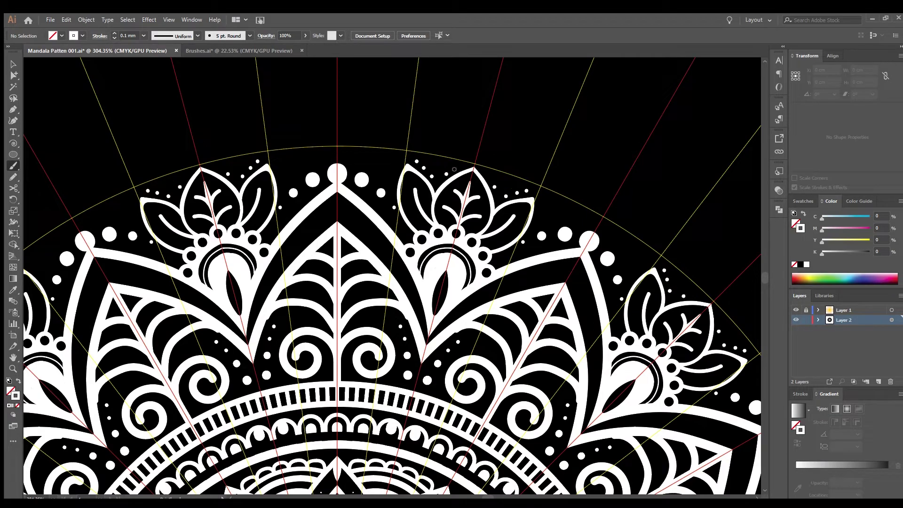
pyautogui.scroll(-3, 344, 156)
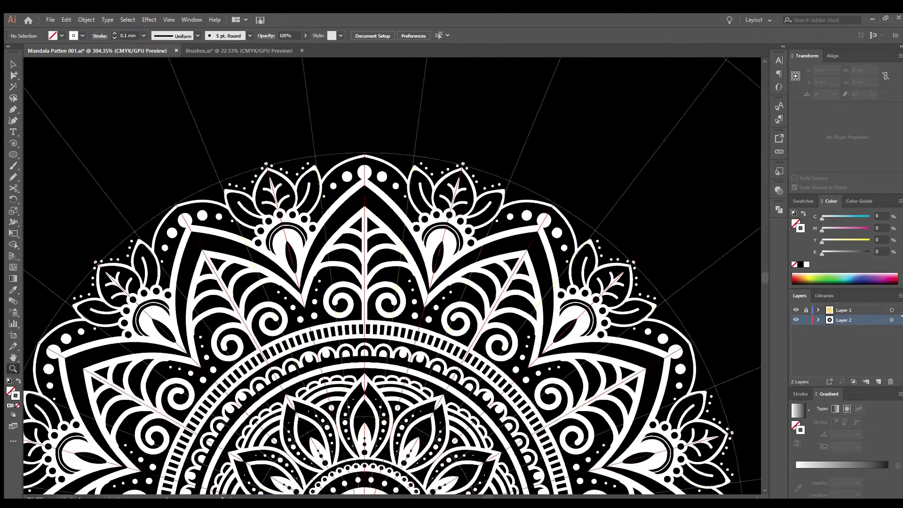
pyautogui.scroll(-3, 377, 122)
# - Copy the top outer arc and paste a copy in front of it
pyautogui.press('a')
pyautogui.click(416, 90)
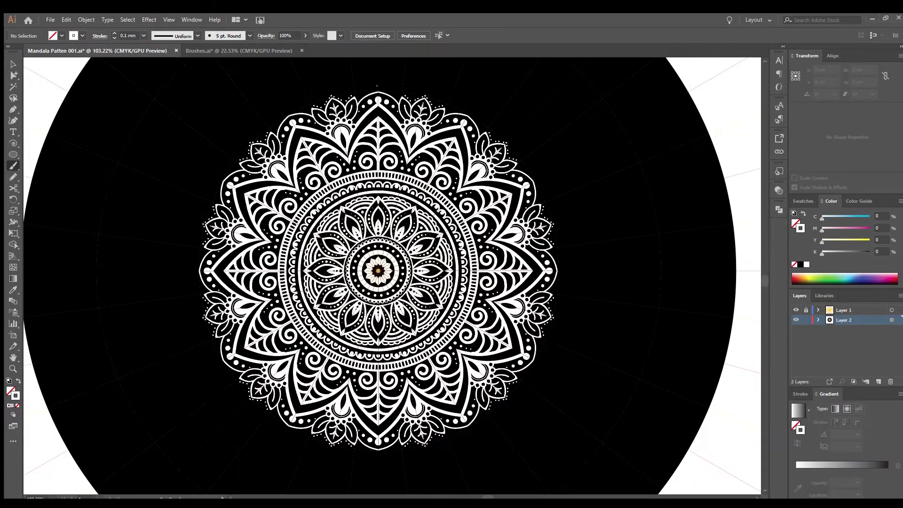
pyautogui.scroll(5, 416, 89)
pyautogui.hotkey('ctrl', 'c')
pyautogui.hotkey('ctrl', 'f')
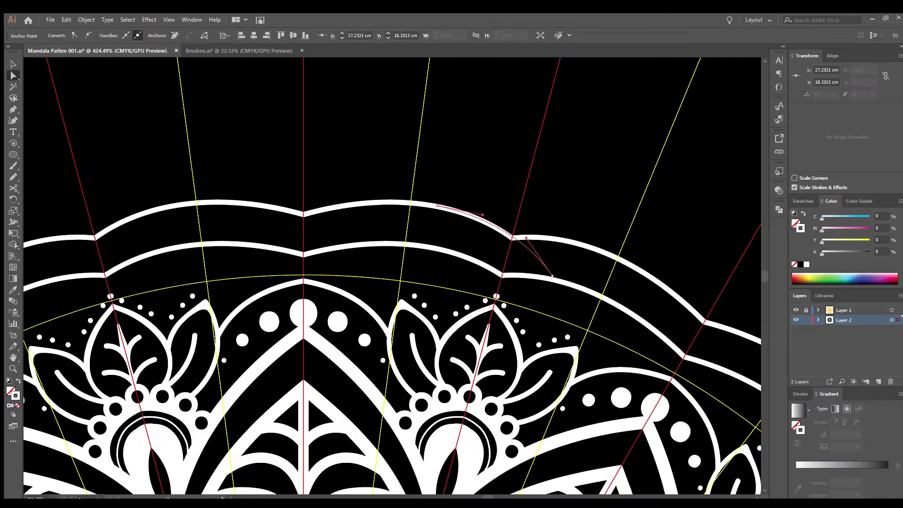
pyautogui.scroll(-3, 369, 202)
pyautogui.scroll(3, 368, 202)
# - Try V-shaped Paintbrush strokes at the top centre, then undo them
pyautogui.press('b')
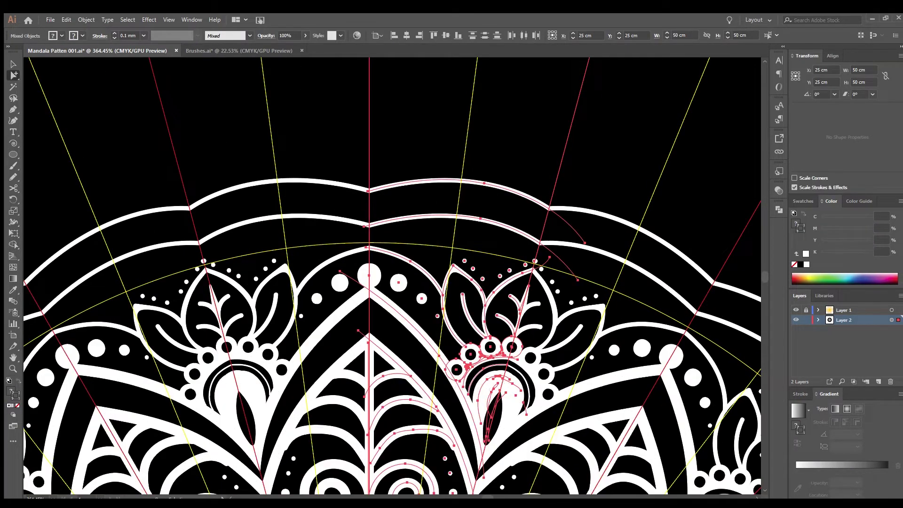
pyautogui.hotkey('ctrl', 'shift', 'a')
pyautogui.moveTo(366, 192); pyautogui.dragTo(346, 221)
pyautogui.hotkey('ctrl', 'z')
pyautogui.scroll(-5, 140, 65)
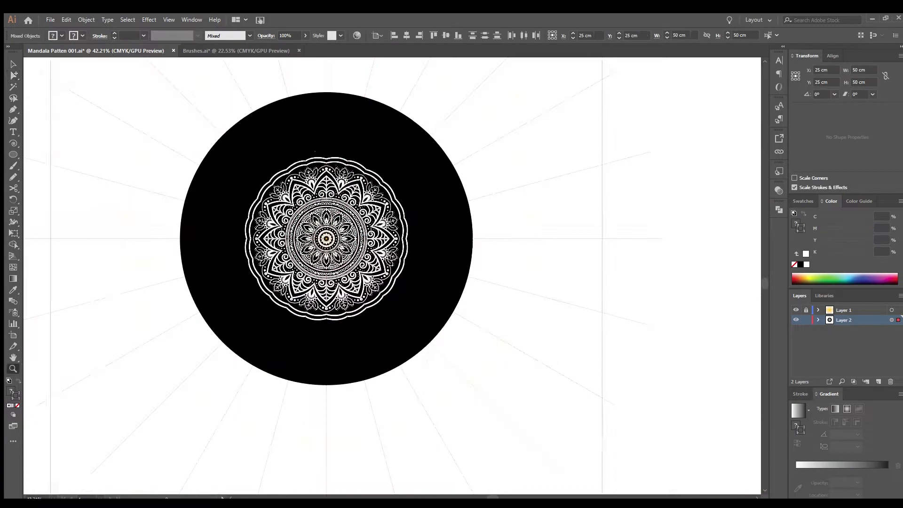
pyautogui.scroll(3, 140, 64)
pyautogui.scroll(2, 140, 65)
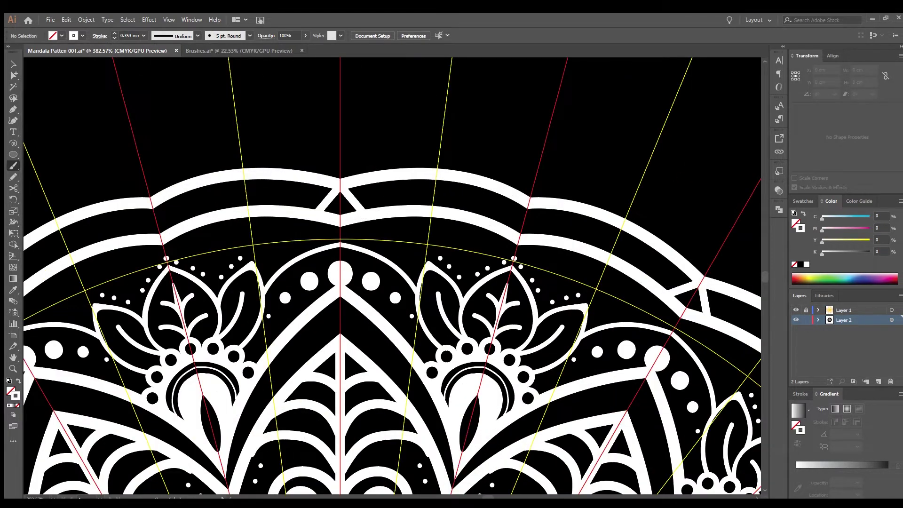
# - Undo the top-centre triangle and duplicate the drip-and-dot element along the band
pyautogui.hotkey('ctrl', 'z')
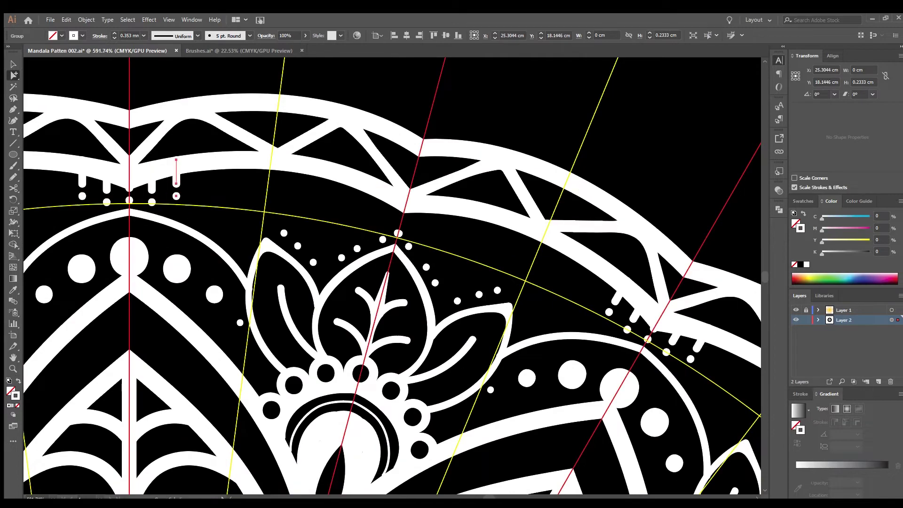
pyautogui.hotkey('ctrl', 'd')
pyautogui.hotkey('ctrl', 'd')
pyautogui.hotkey('ctrl', 'a')
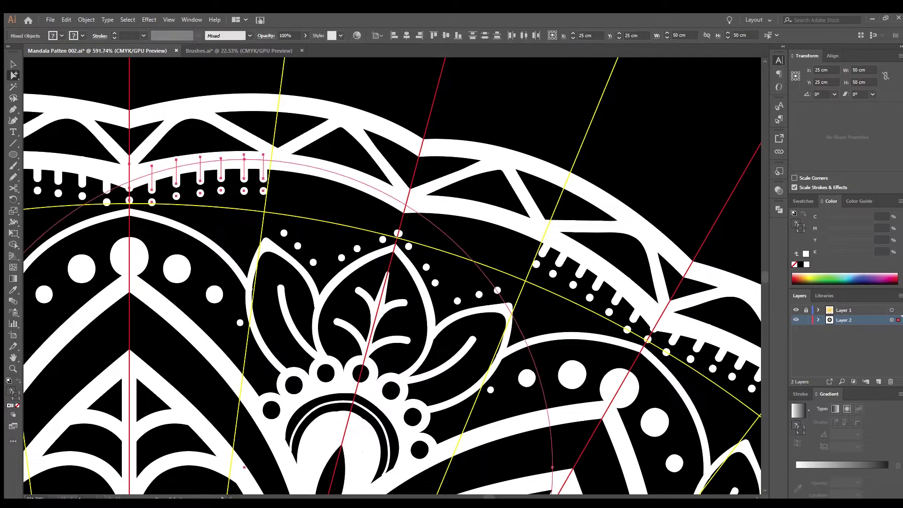
pyautogui.hotkey('ctrl', 'y')
pyautogui.hotkey('ctrl', 'y')
pyautogui.moveTo(388, 274); pyautogui.dragTo(385, 271)
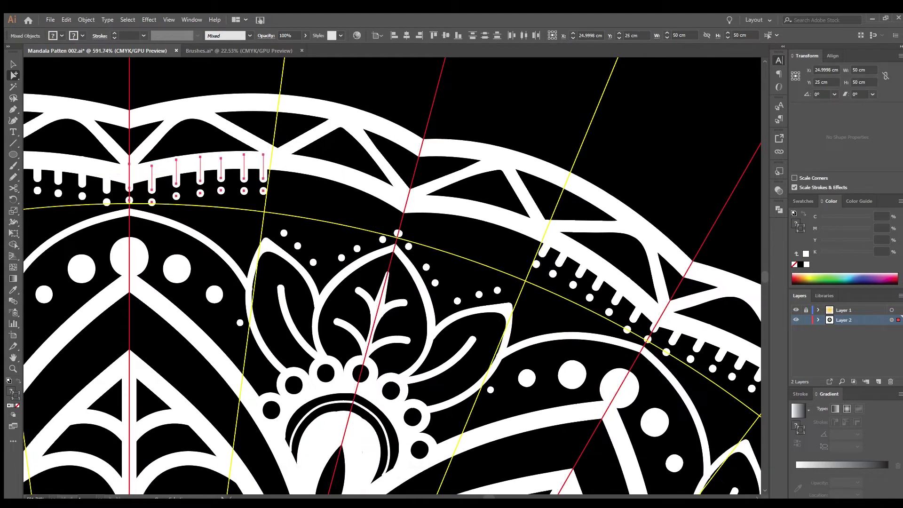
pyautogui.hotkey('ctrl', 'z')
pyautogui.hotkey('ctrl', 'z')
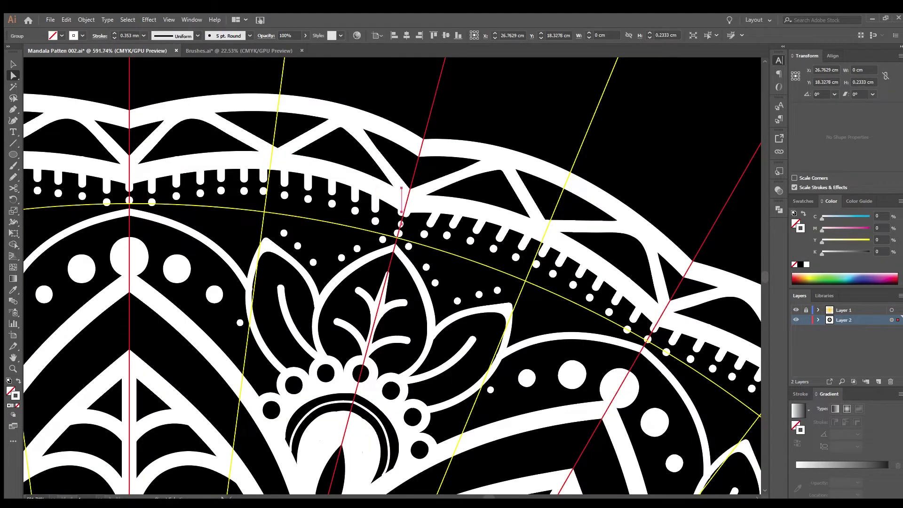
# - Tilt the ticks to follow the band's curve, then deselect and zoom out to the whole mandala
pyautogui.moveTo(401, 188); pyautogui.dragTo(405, 188)
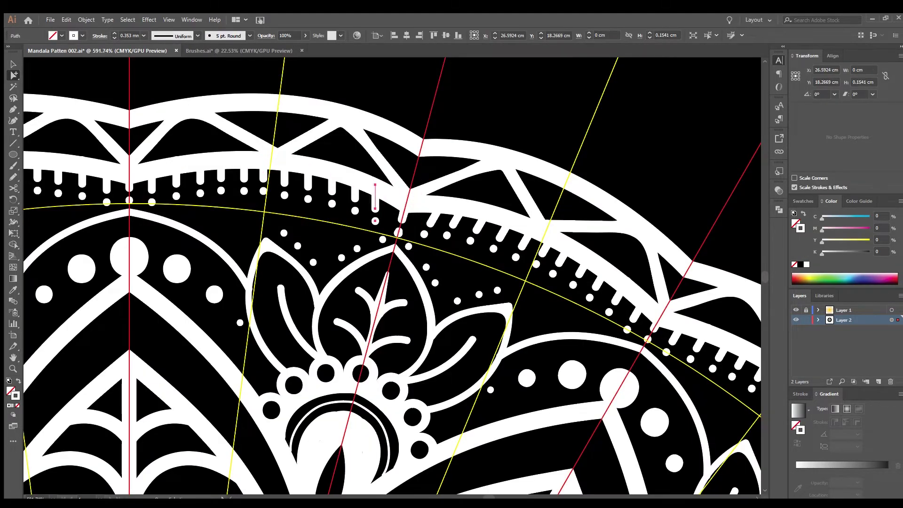
pyautogui.hotkey('ctrl', 'a')
pyautogui.press('e')
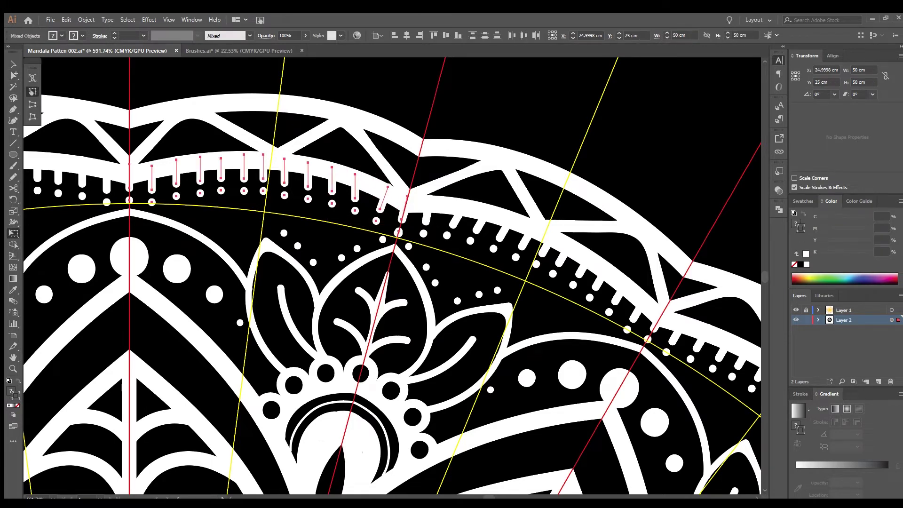
pyautogui.press('a')
pyautogui.click(309, 172)
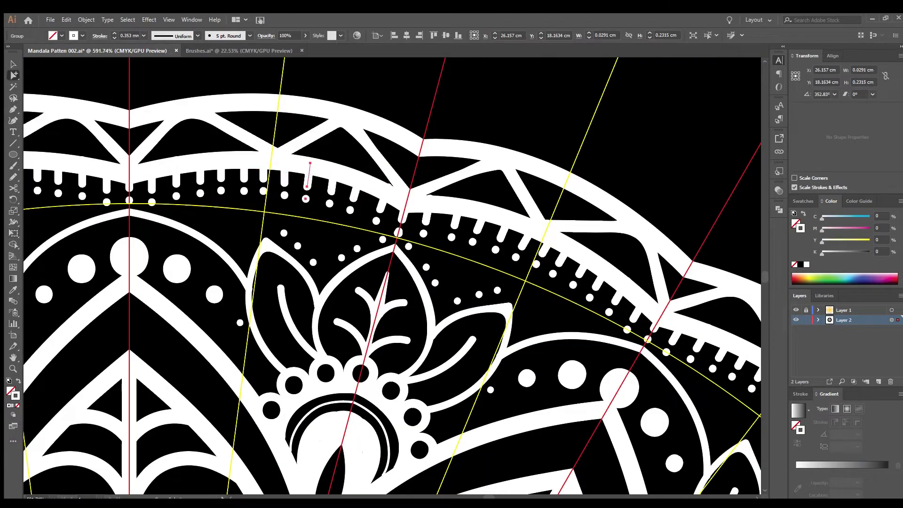
pyautogui.click(264, 167)
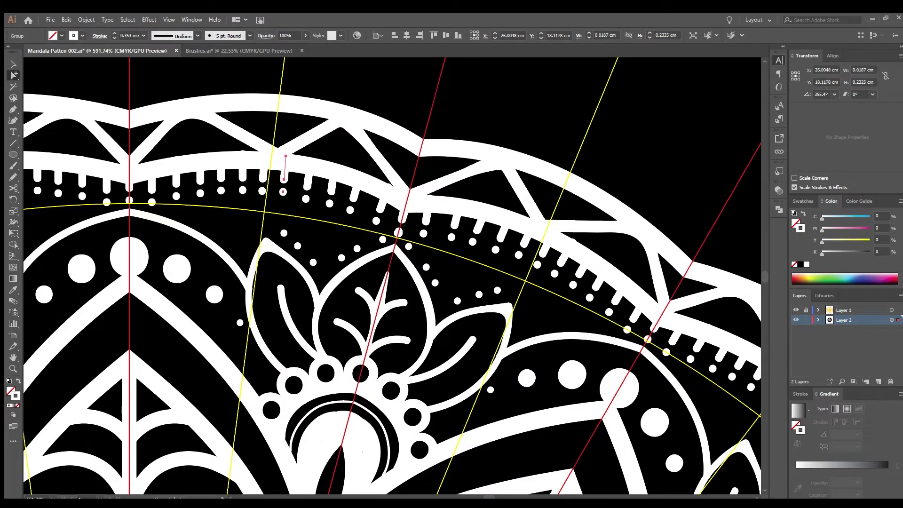
pyautogui.hotkey('ctrl', 'shift', 'a')
pyautogui.hotkey('ctrl', '0')
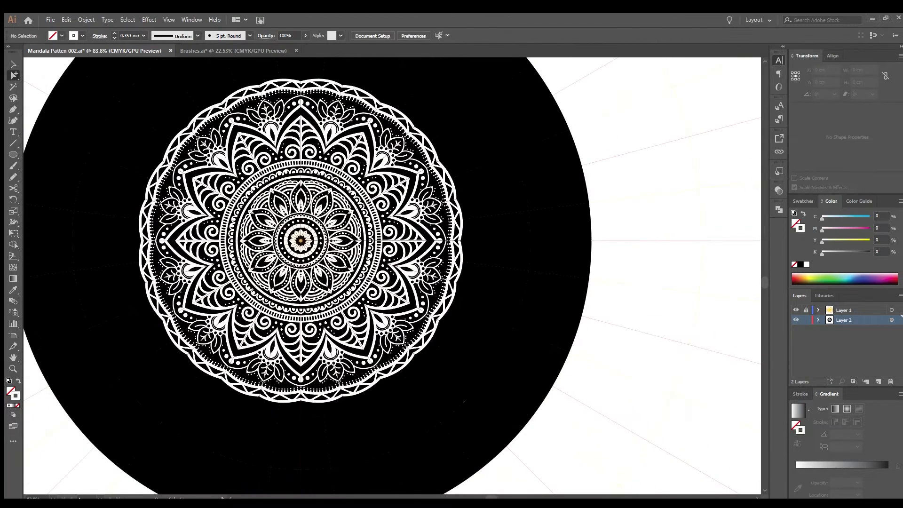
# - Paint a new, smoother curve for the outer scalloped ring at the mandala's top edge
pyautogui.moveTo(301, 117); pyautogui.dragTo(357, 118)
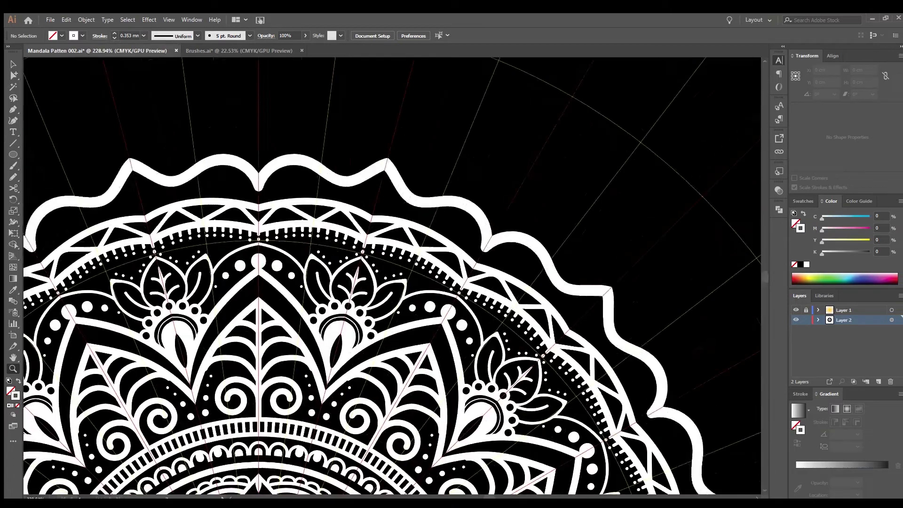
pyautogui.press('b')
pyautogui.moveTo(247, 181); pyautogui.dragTo(463, 218)
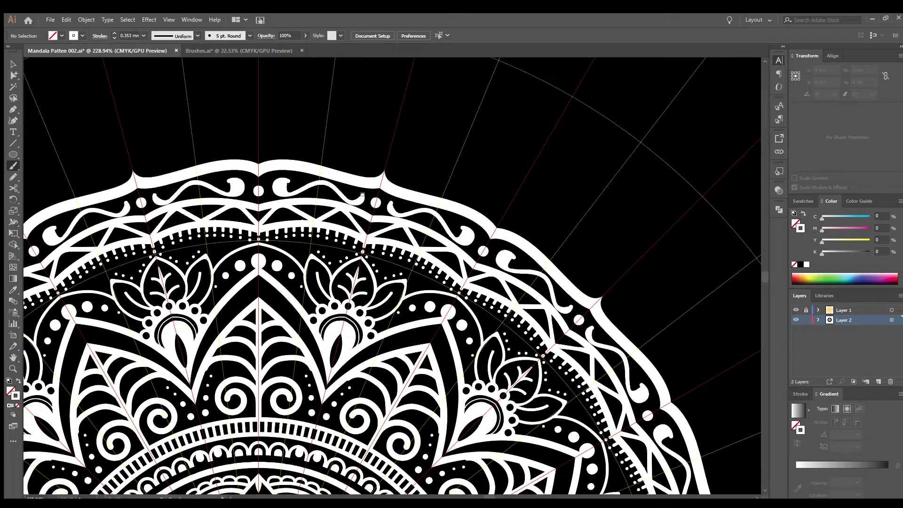
# - Paint diagonal stripes in the band, undo them, and redraw the stroke beside the right guide
pyautogui.moveTo(405, 199); pyautogui.dragTo(416, 199)
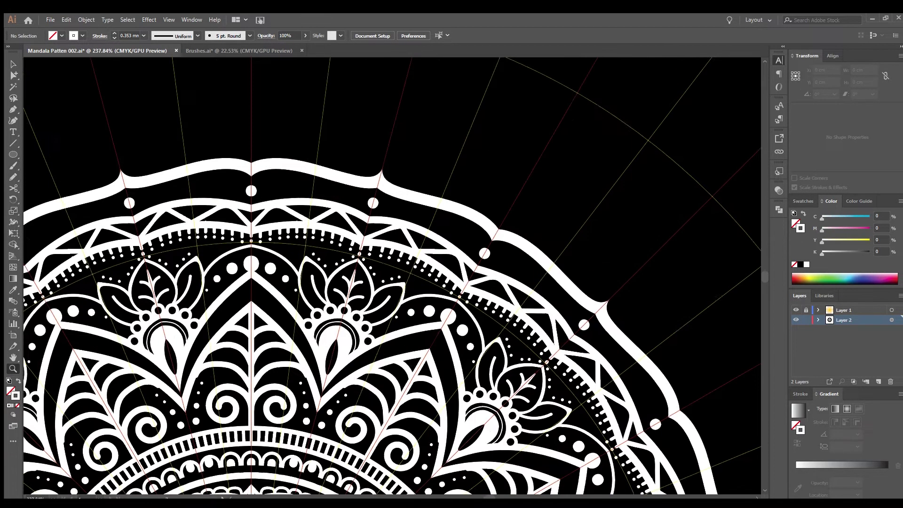
pyautogui.moveTo(294, 181); pyautogui.dragTo(296, 199)
pyautogui.moveTo(266, 170)
pyautogui.mouseDown()
pyautogui.moveTo(285, 199)
pyautogui.moveTo(308, 197)
pyautogui.mouseUp()
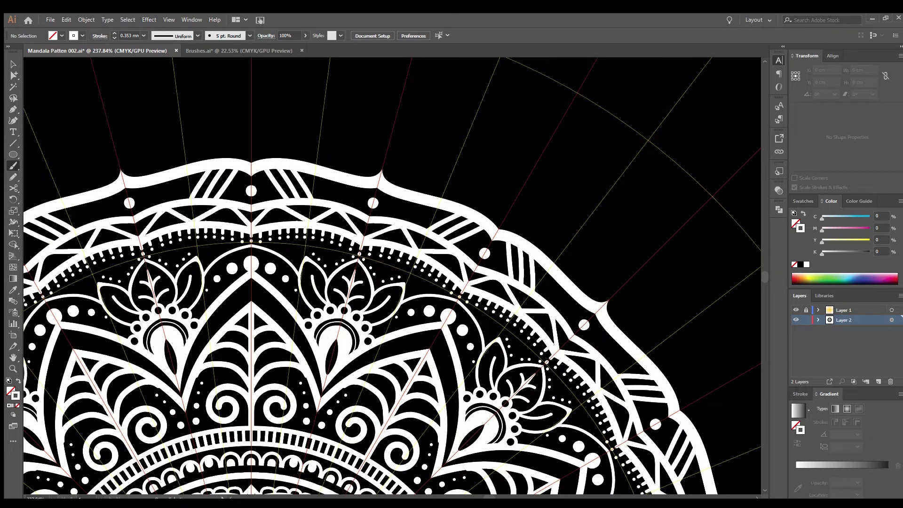
pyautogui.hotkey('ctrl', 'z')
pyautogui.hotkey('ctrl', 'z')
pyautogui.hotkey('ctrl', 'z')
pyautogui.hotkey('ctrl', 'z')
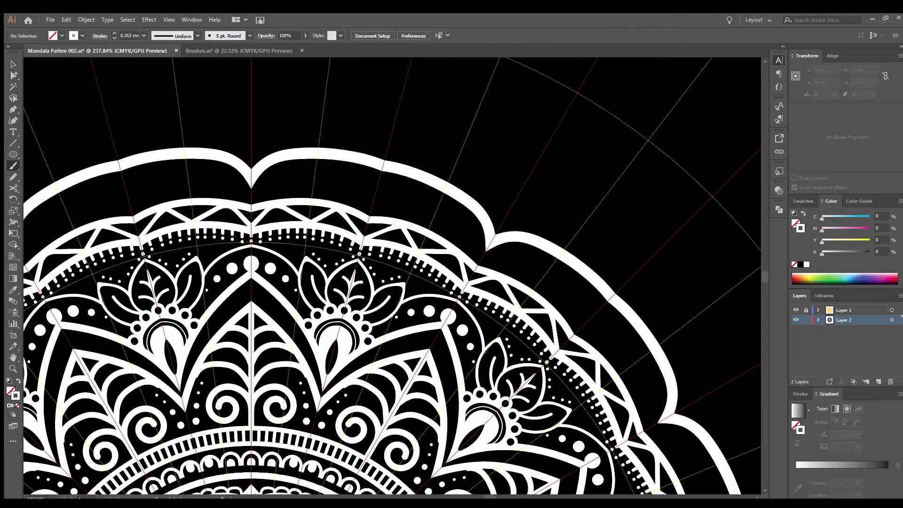
pyautogui.hotkey('ctrl', 'z')
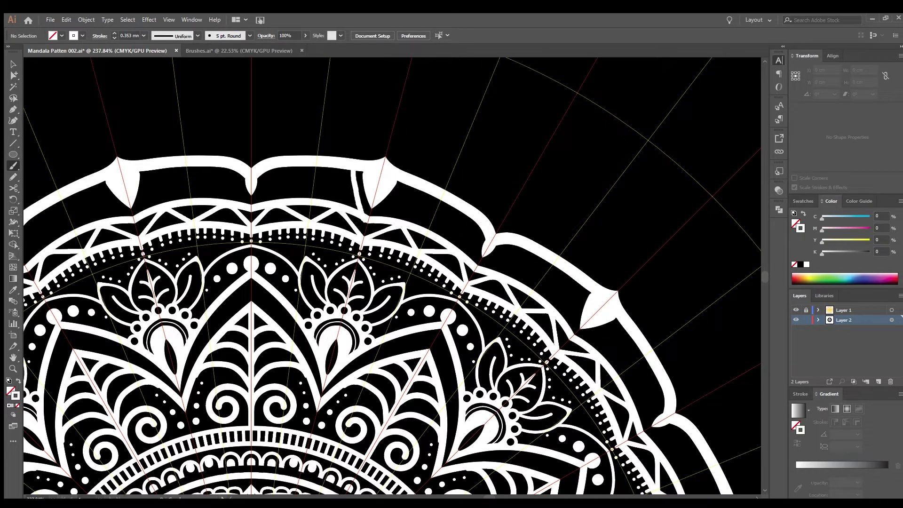
pyautogui.moveTo(364, 168); pyautogui.dragTo(368, 206)
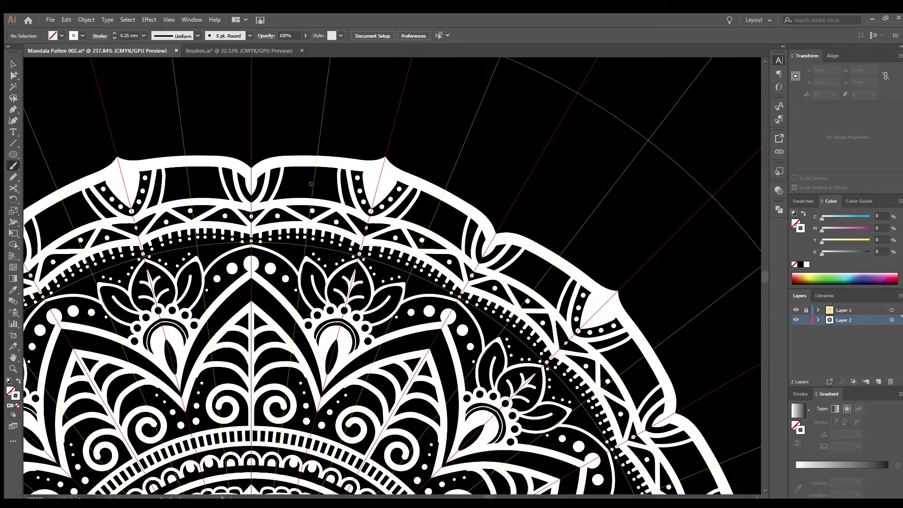
# - Centre the black compound path and swap its fill and stroke to remove the black fill
pyautogui.scroll(2, 283, 180)
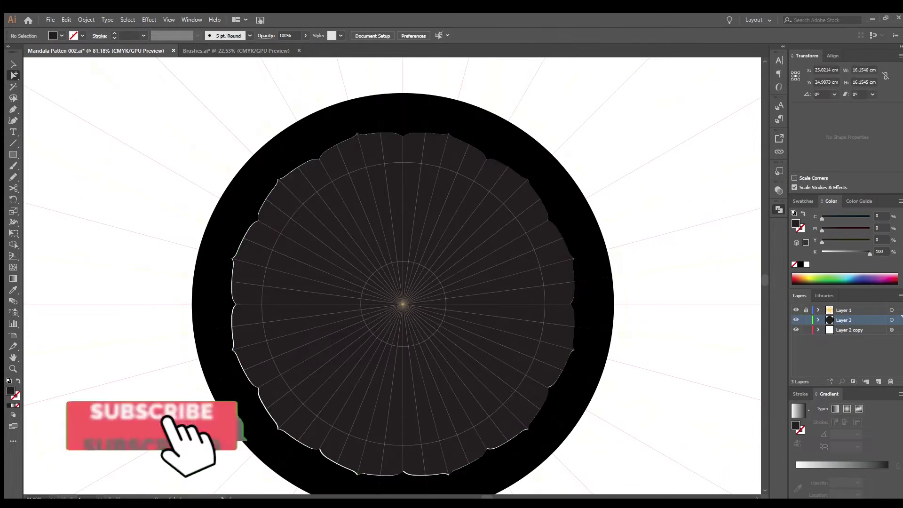
pyautogui.moveTo(402, 304); pyautogui.dragTo(402, 303)
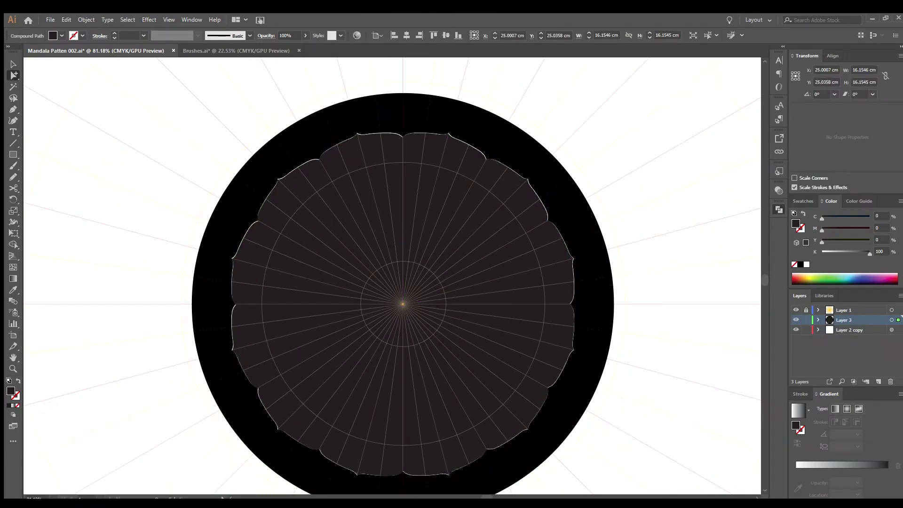
pyautogui.hotkey('ctrl', 'y')
pyautogui.hotkey('ctrl', 'y')
pyautogui.hotkey('shift', 'x')
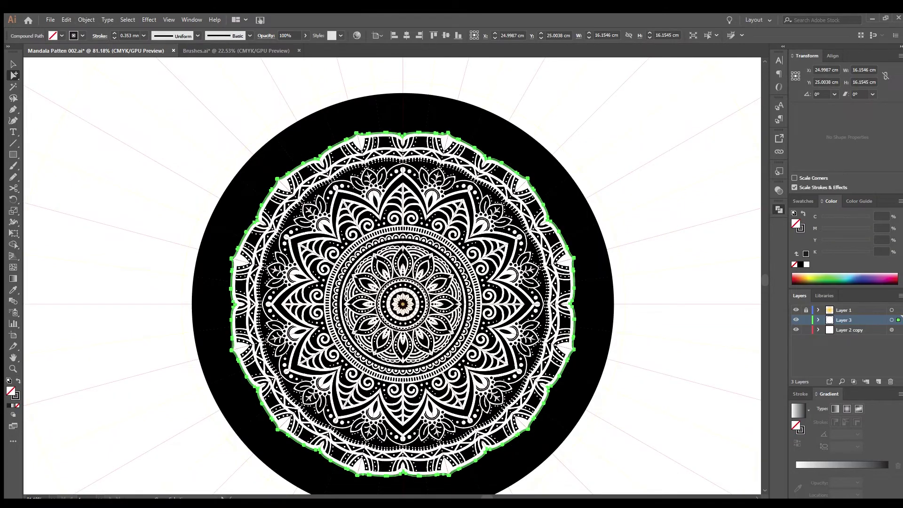
pyautogui.hotkey('ctrl', 'shift', 'a')
# - Remove the black fill from the background circle, then select the mandala's outer border path
pyautogui.click(409, 113)
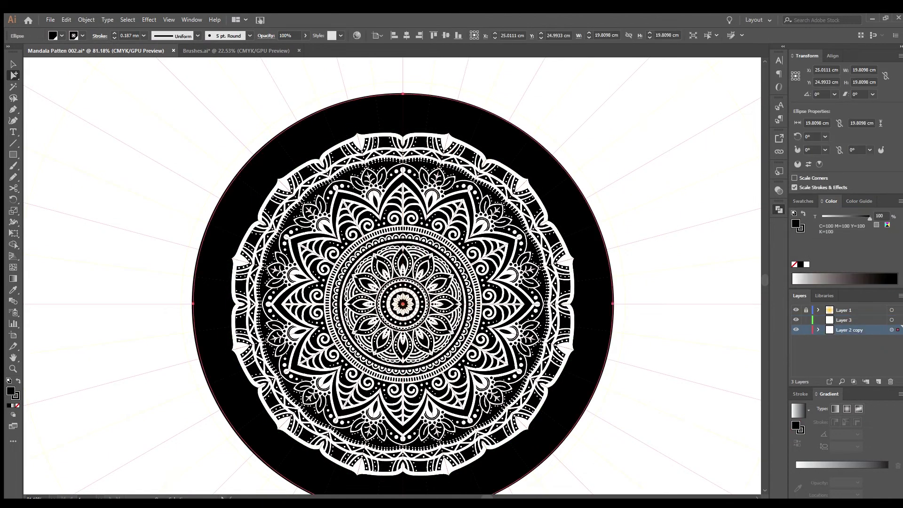
pyautogui.hotkey('ctrl', 'y')
pyautogui.hotkey('ctrl', 'y')
pyautogui.hotkey('shift', 'x')
pyautogui.hotkey('ctrl', 'shift', 'a')
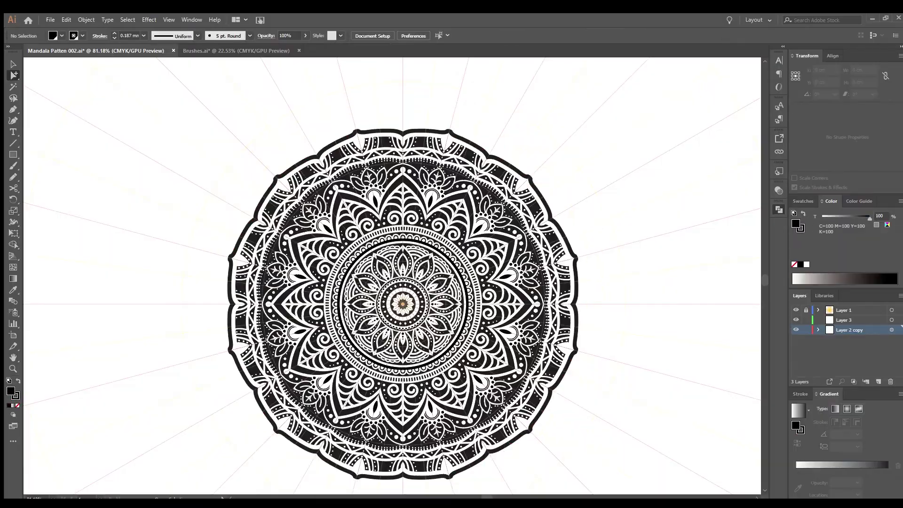
pyautogui.scroll(3, 452, 254)
pyautogui.scroll(-3, 452, 254)
pyautogui.click(437, 134)
pyautogui.scroll(5, 437, 147)
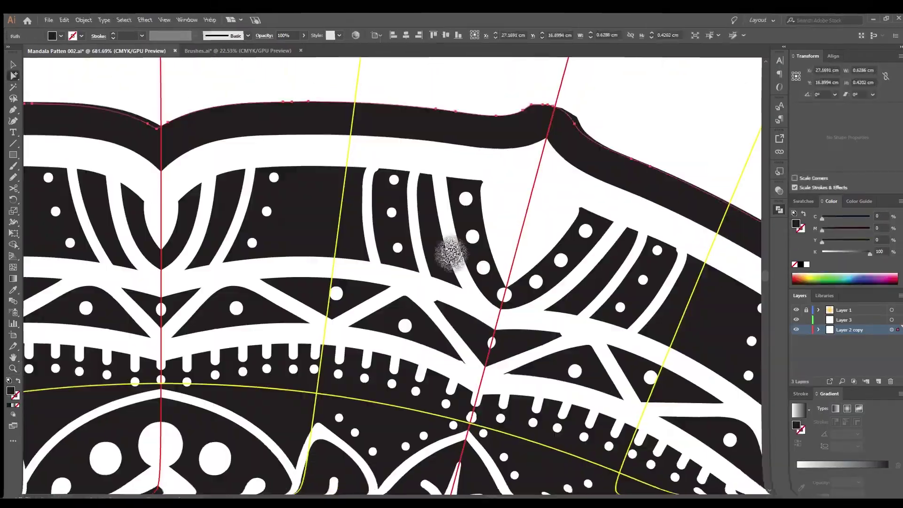